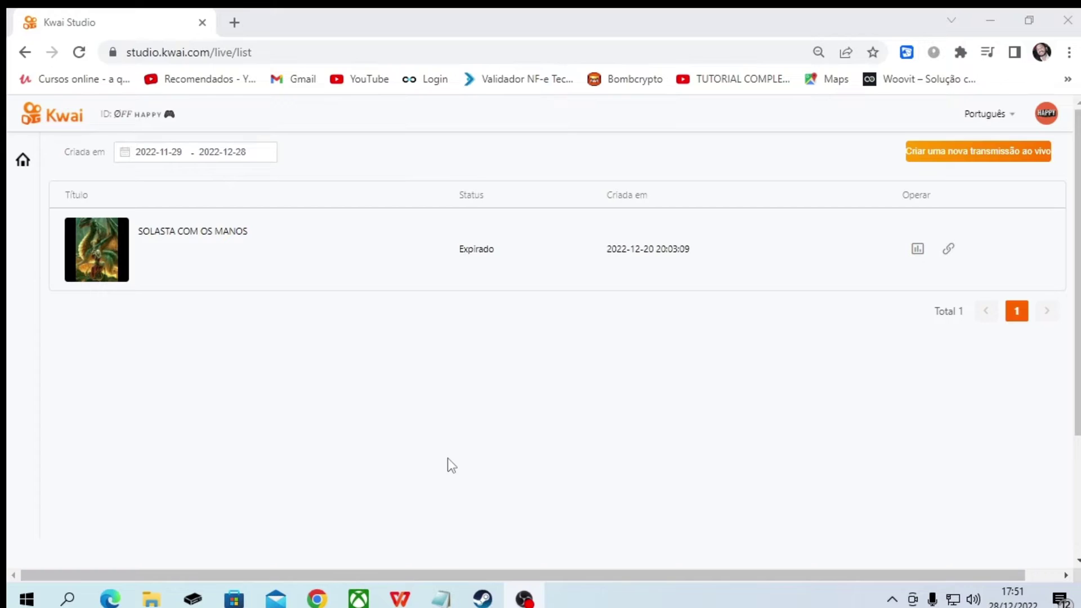
Switch to the first Notepad note, replace its text with the copied Kwai contact e-mail, and reposition the note window
mouse_move(440, 599)
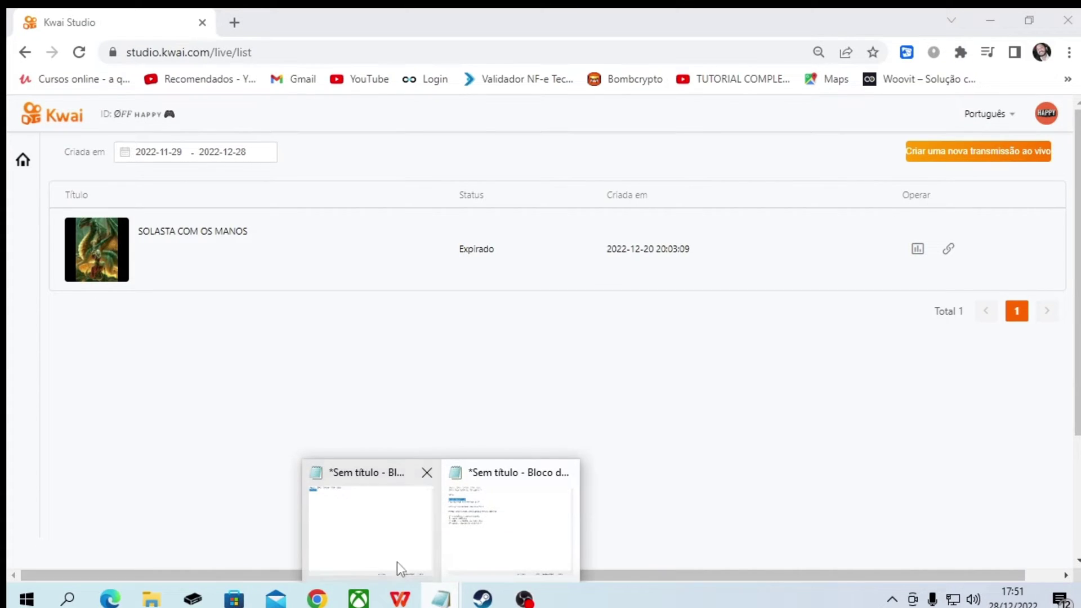
click(407, 570)
key(BackSpace)
key(ctrl+v)
drag(229, 29, 324, 61)
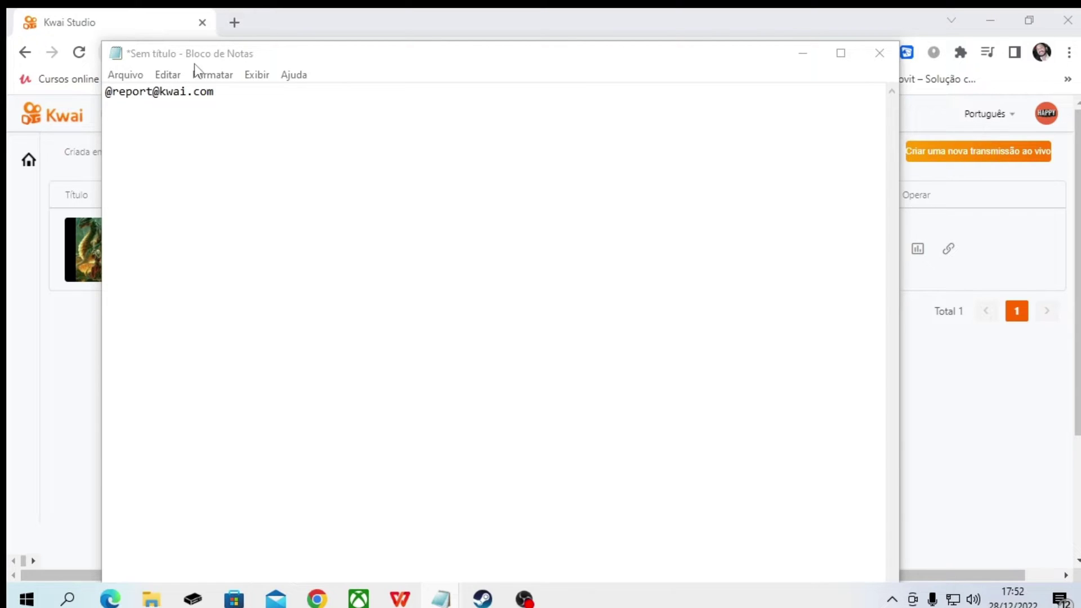
Add the line "Com seu nome e Sobrenome e ID" below the e-mail address, leaving a blank line between them
click(255, 94)
key(Return)
key(Return)
text(Com seu nome e Sobrenome e ID)
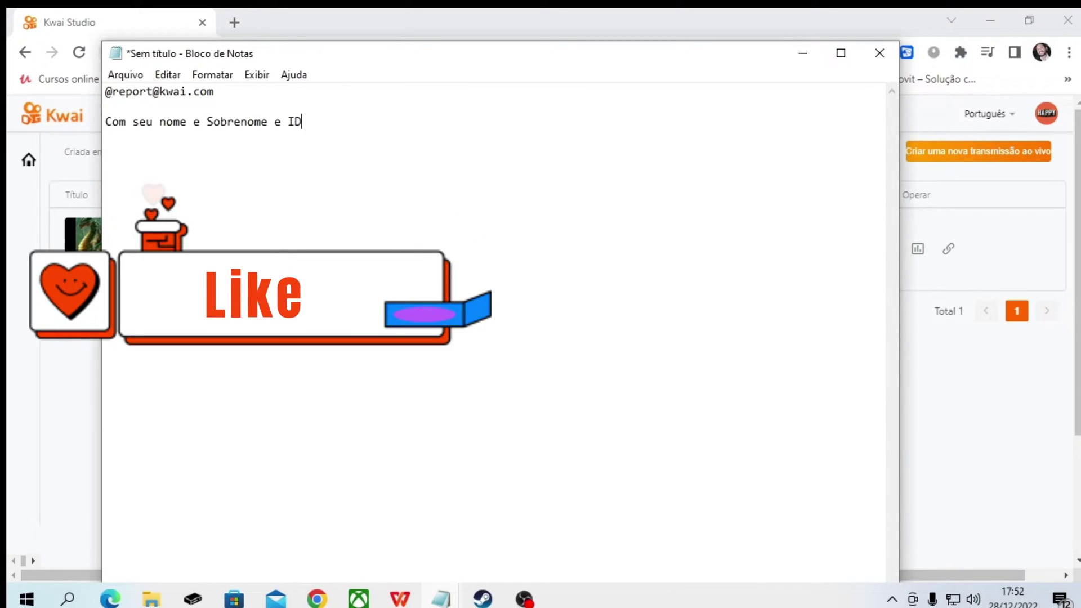
click(159, 122)
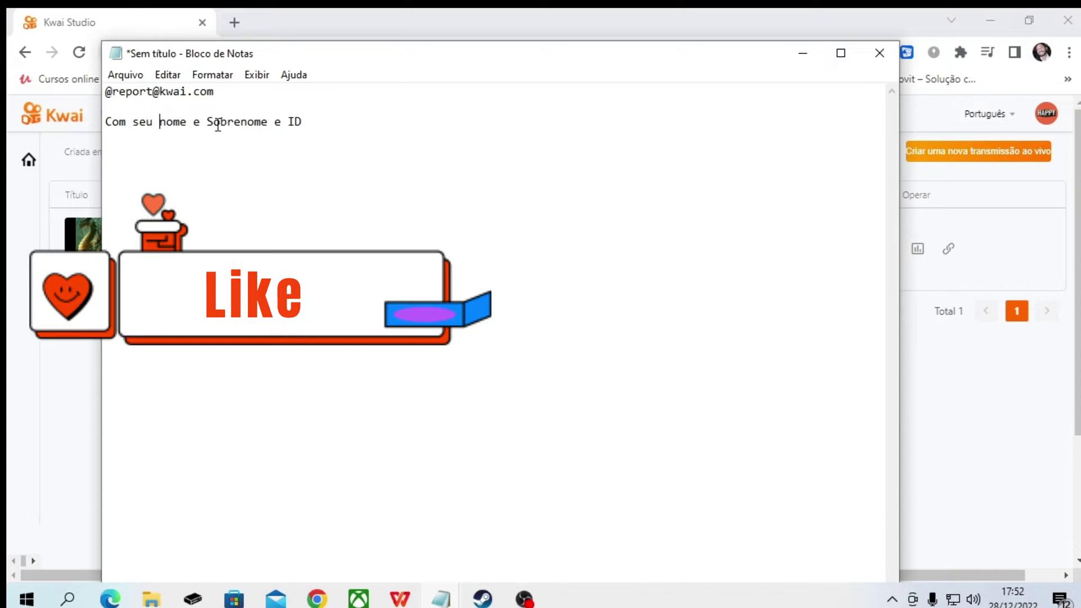
drag(268, 121, 147, 121)
click(313, 123)
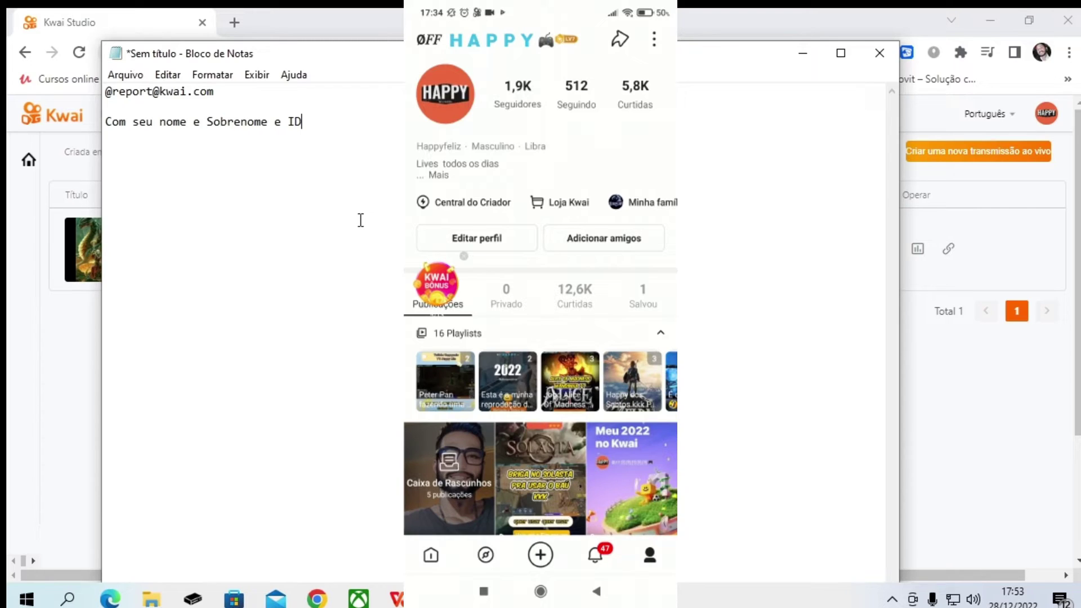
Add the example Kwai ID two lines below the instruction and minimize the note
key(Return)
key(Return)
text(Happ)
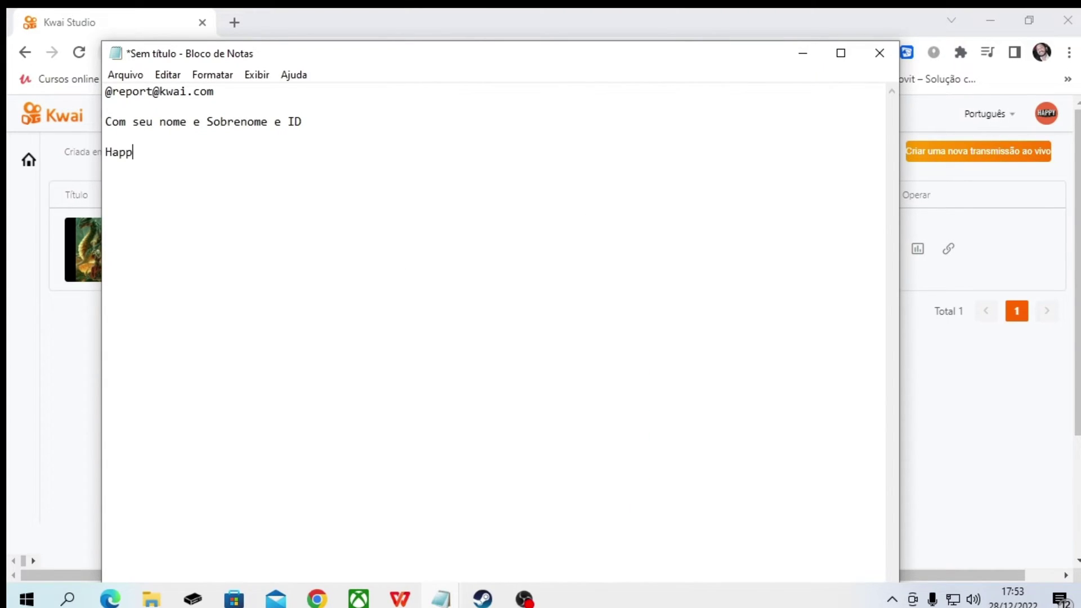
text(yFelix)
key(BackSpace)
text(z)
click(803, 54)
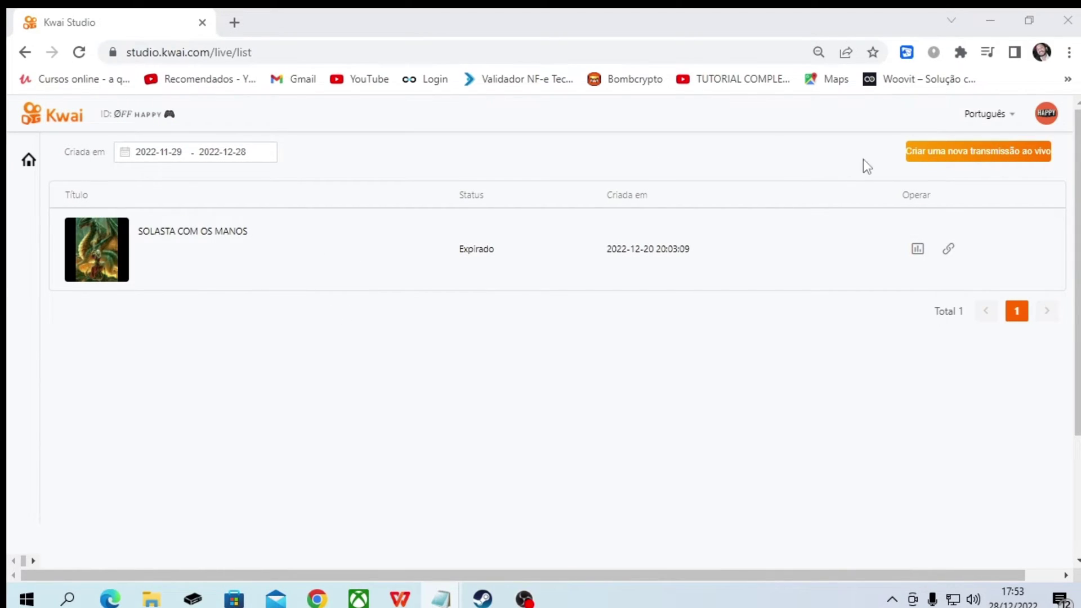
Reload the studio.kwai.com/live/list page and log out of the Kwai Studio account
click(145, 53)
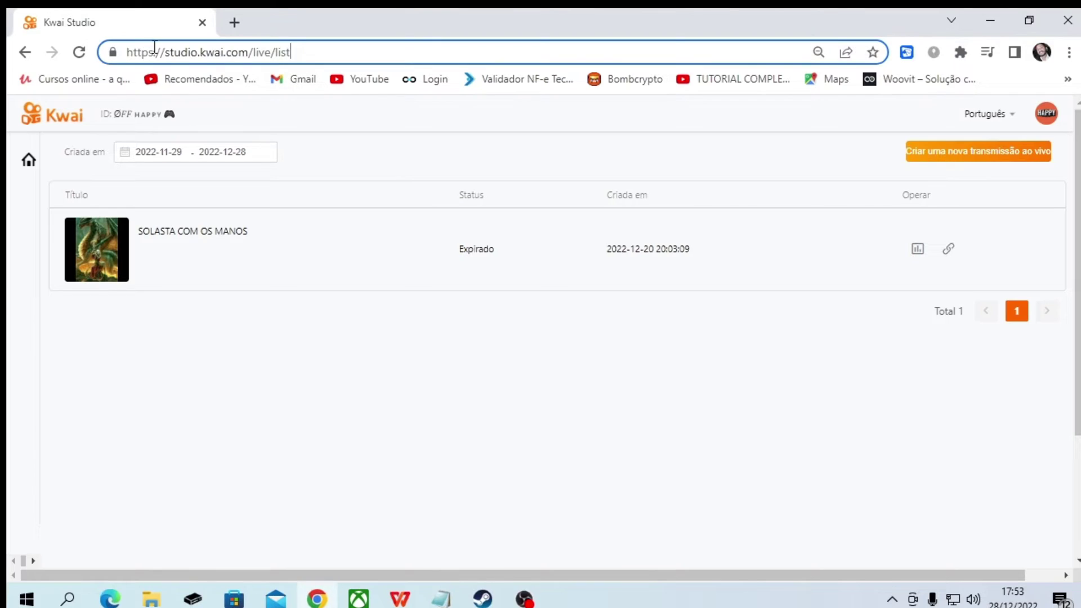
drag(320, 53, 50, 52)
key(Return)
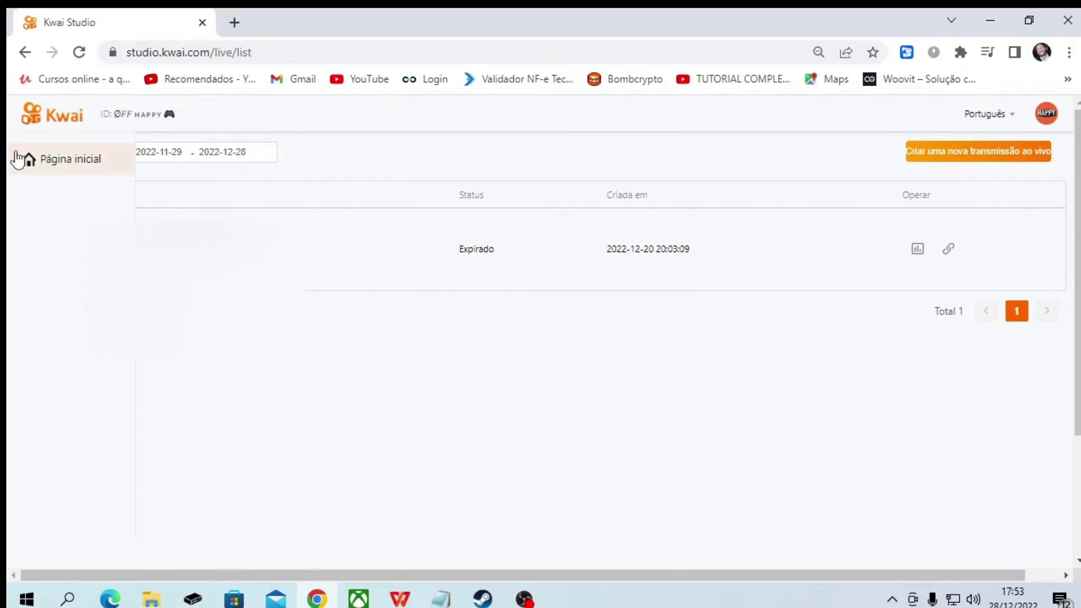
mouse_move(1046, 116)
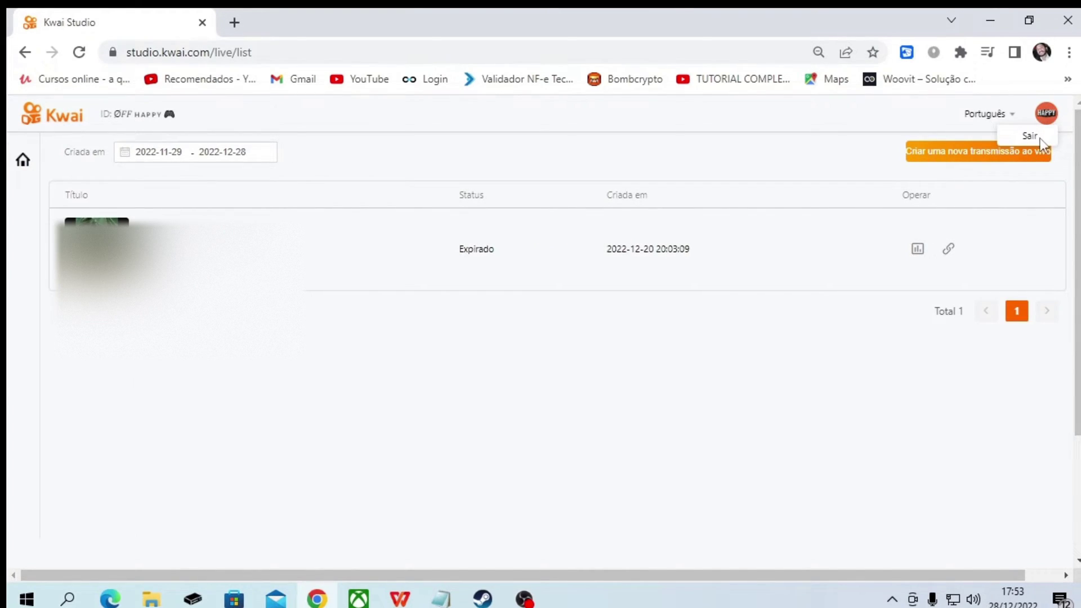
click(1036, 137)
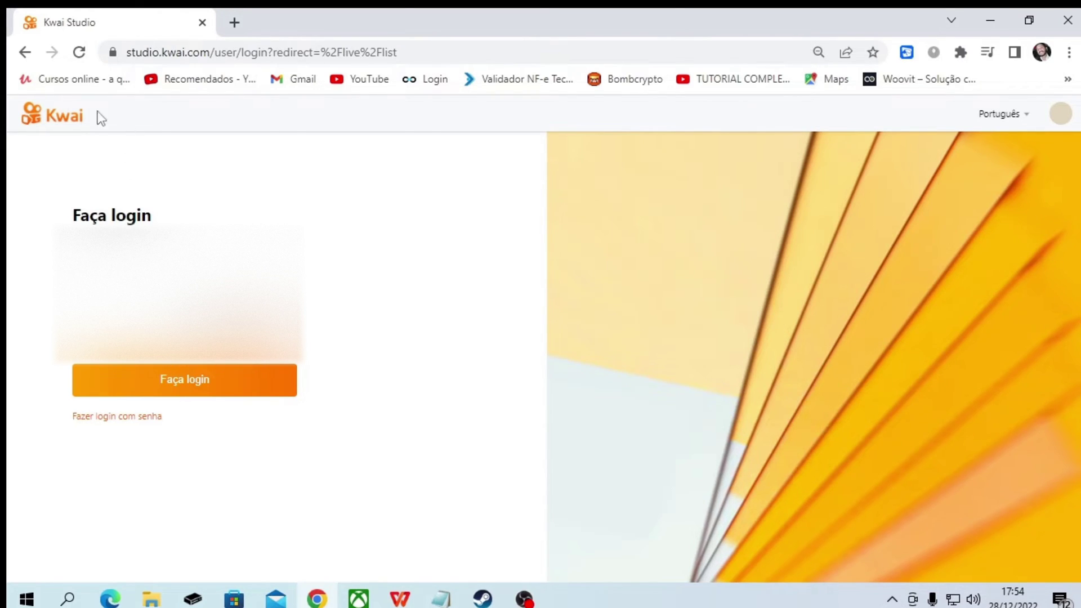
Leave and return to the login page, then look up "kwai" in the address bar and load the suggested Kwai Studio page
click(24, 52)
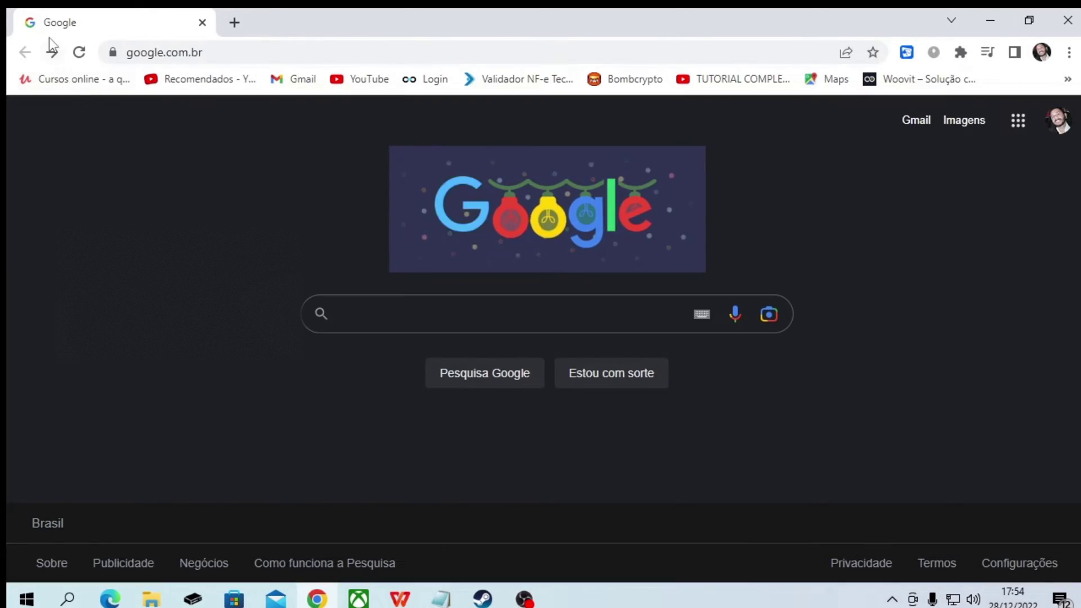
click(56, 54)
click(222, 55)
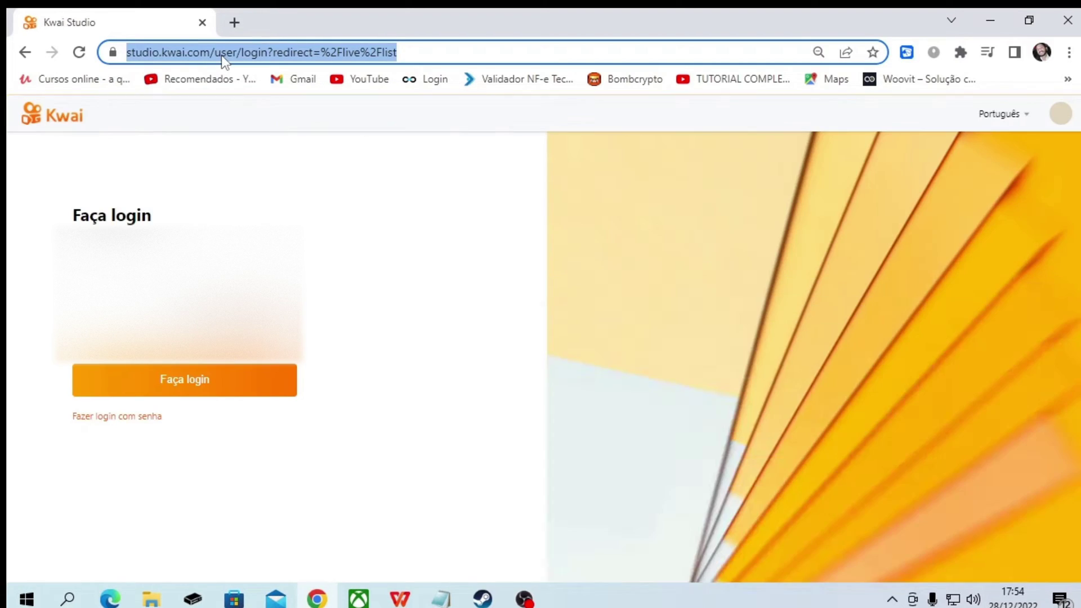
text(kwai)
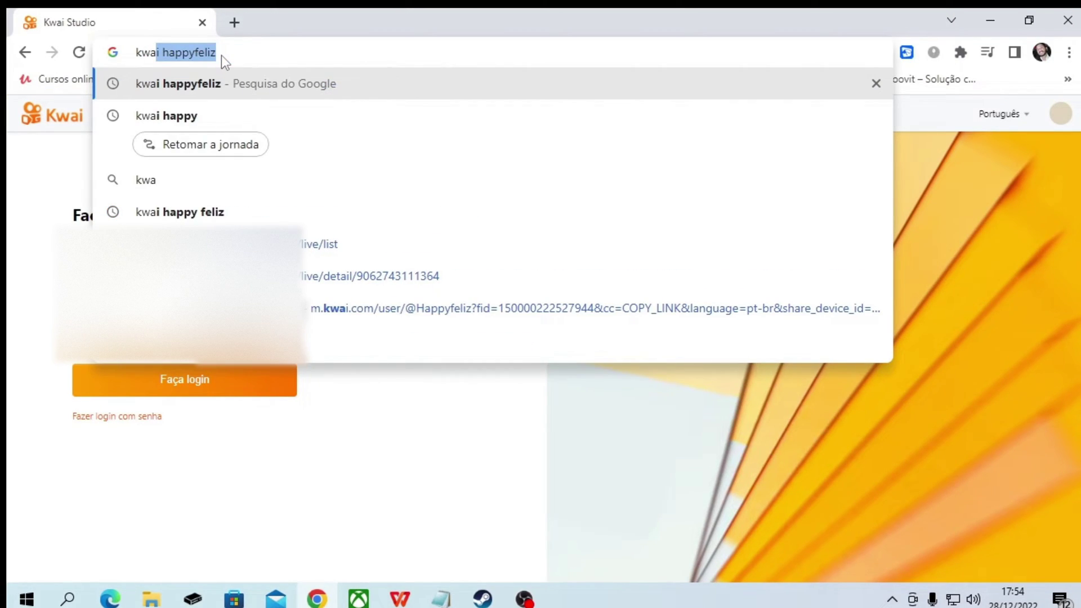
key(Down)
key(Down)
key(Down)
key(Down)
key(Return)
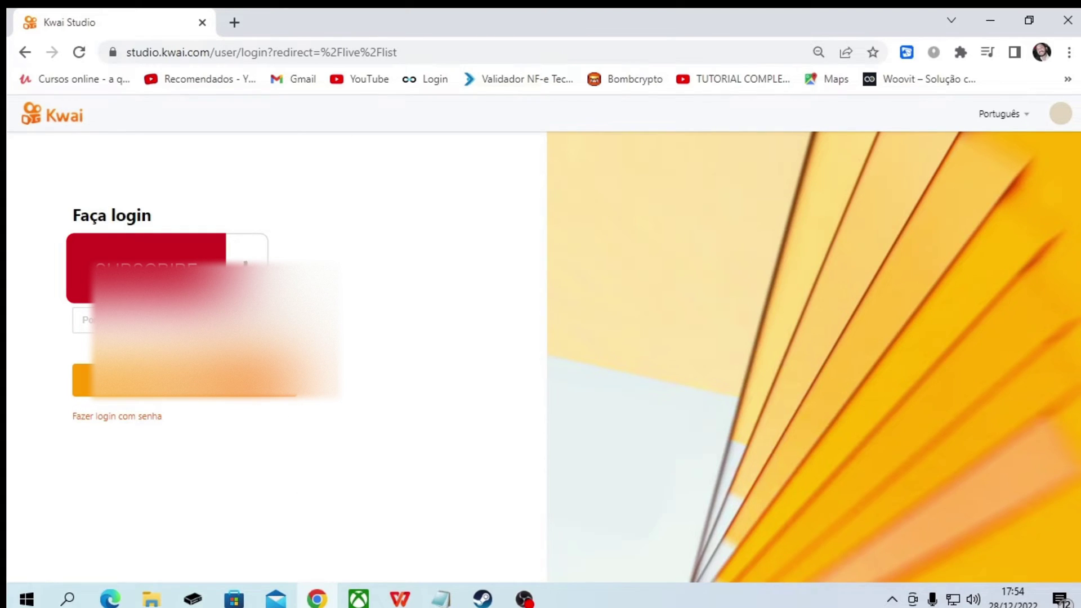
Switch to password login and sign in to Kwai Studio with the saved account login and password
click(103, 418)
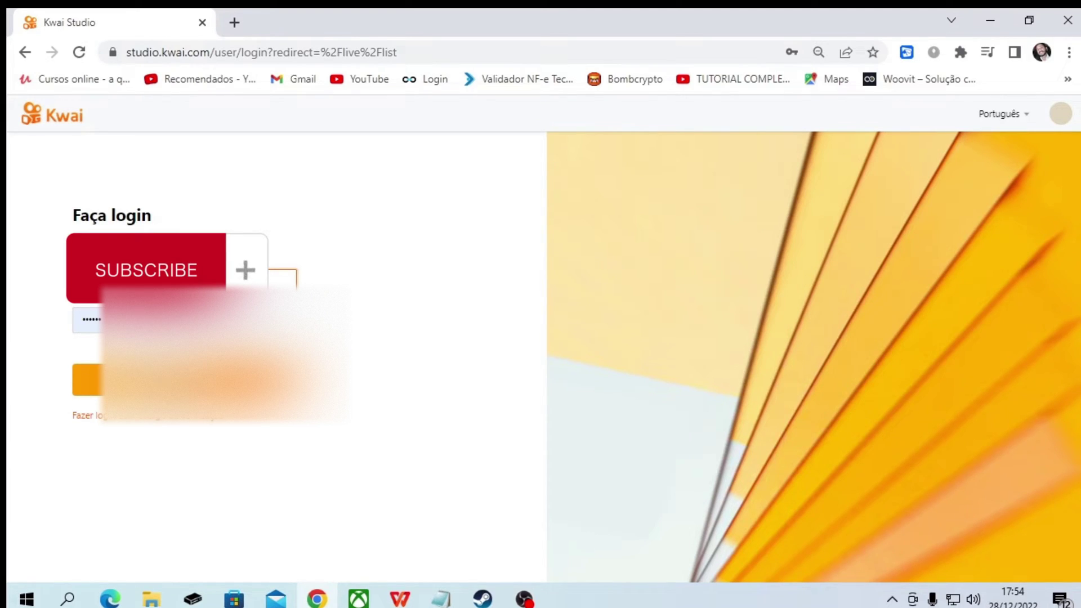
click(253, 380)
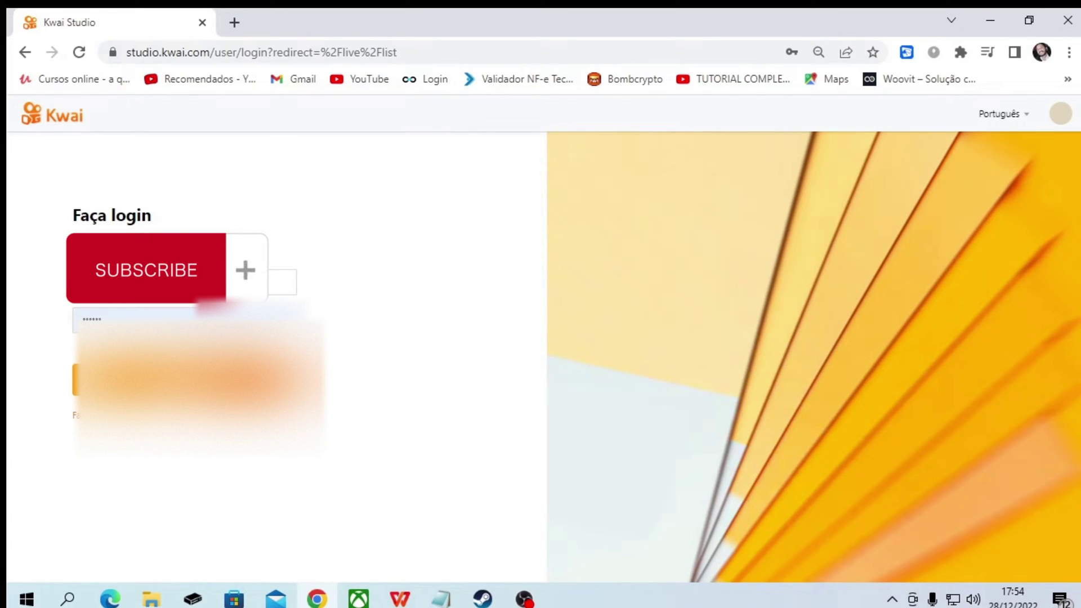
key(Return)
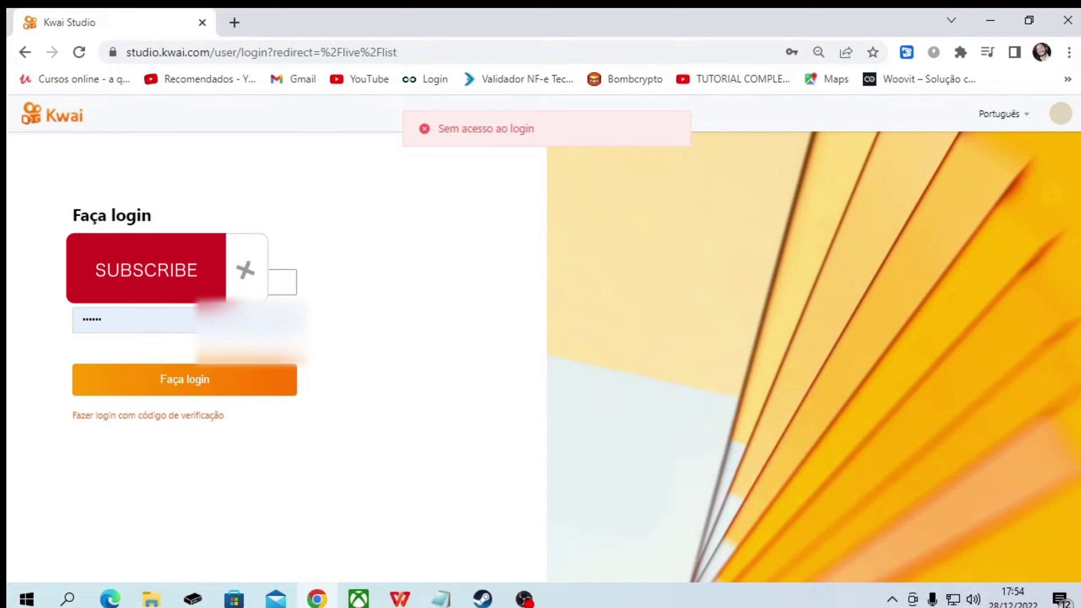
click(174, 281)
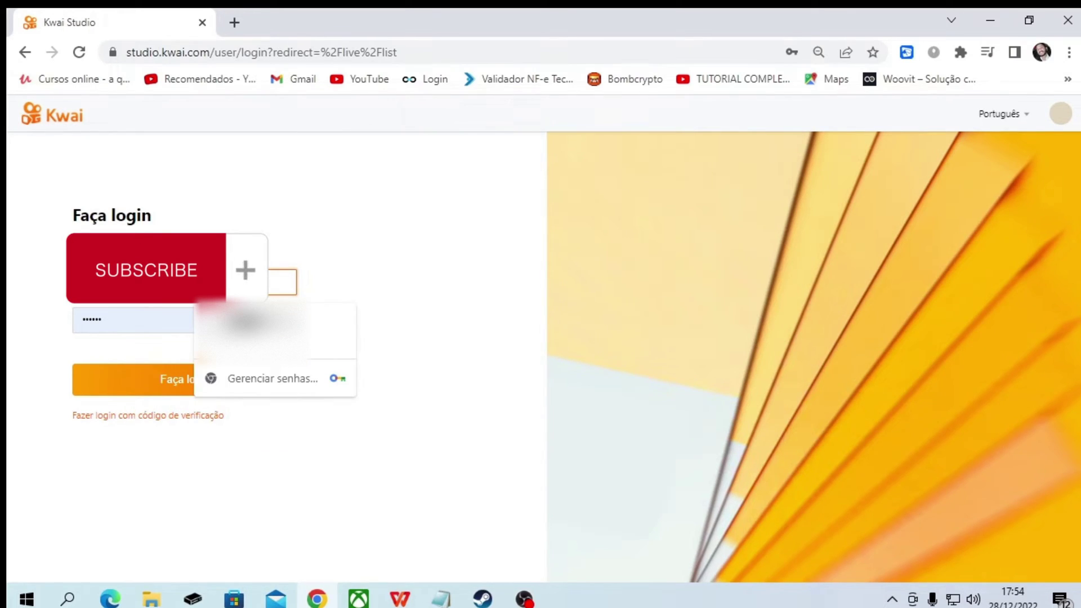
click(175, 388)
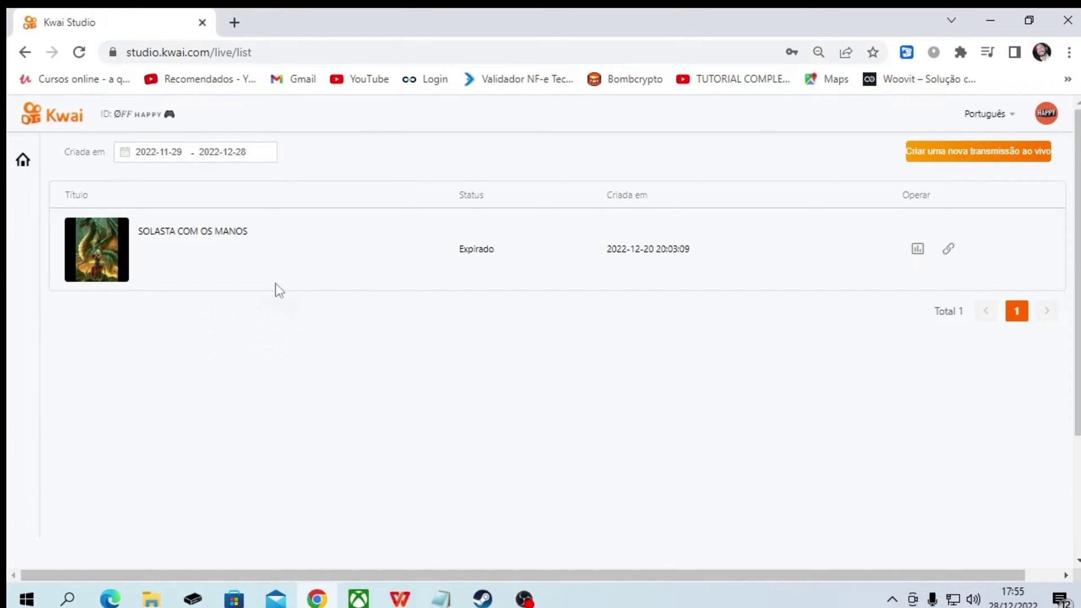
Start a new live broadcast using the stream-push option and title it "SOLASTA"
click(968, 161)
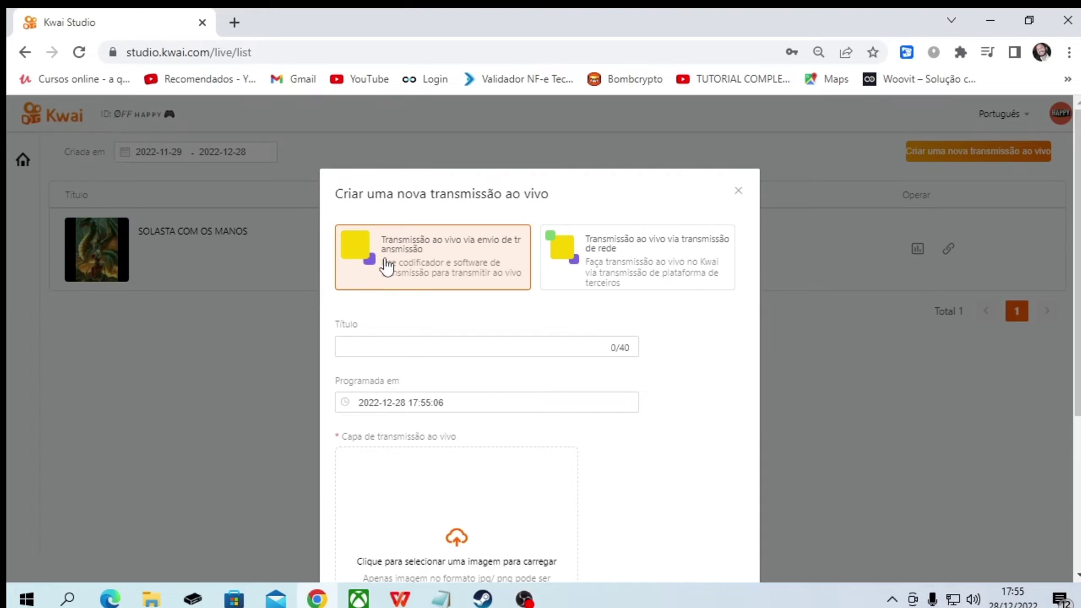
click(400, 346)
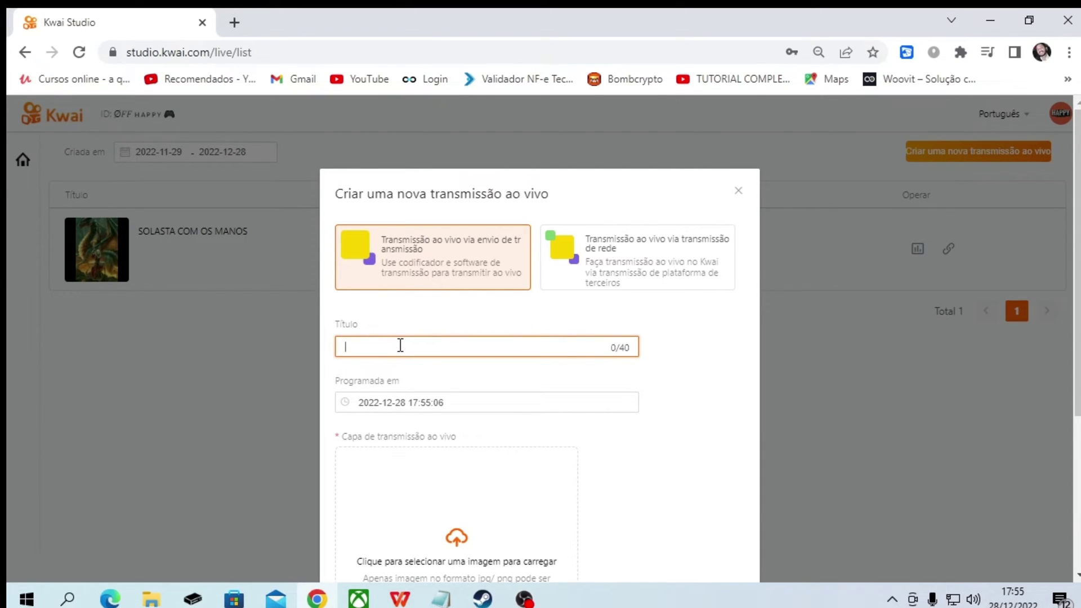
text(SOLASTA)
scroll(400, 345, down, 3)
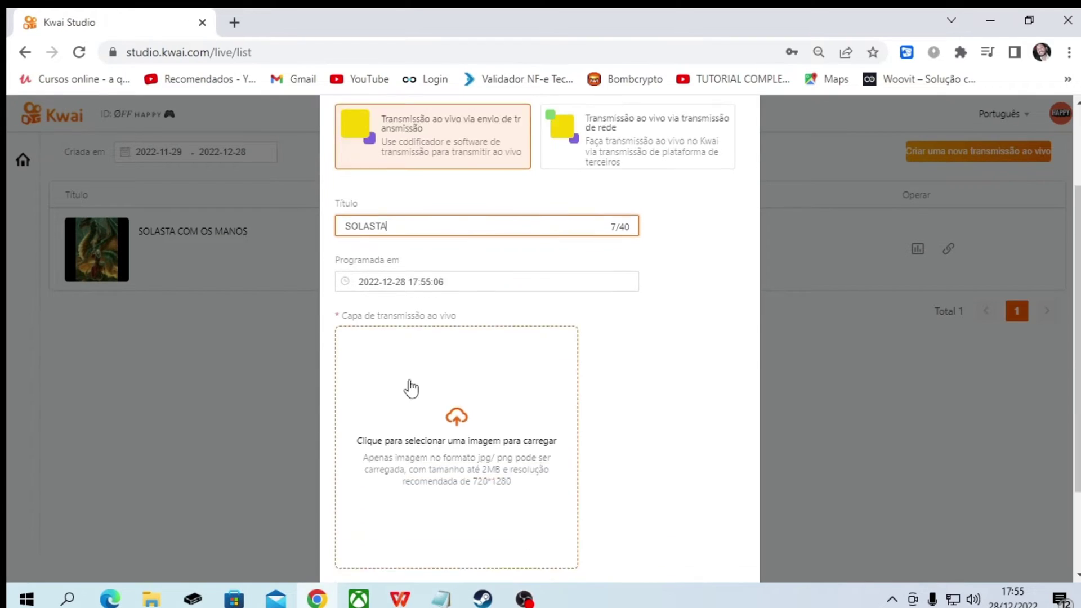
Try to set the broadcast's scheduled time to 20:06 on 2022-12-28
click(474, 227)
click(477, 267)
drag(474, 270, 499, 270)
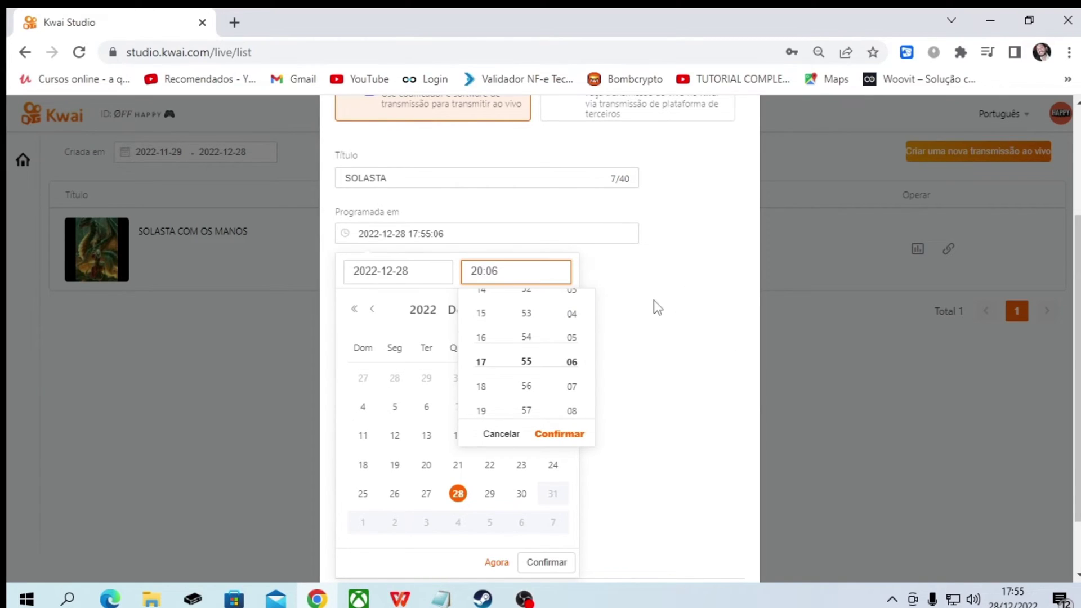
click(559, 434)
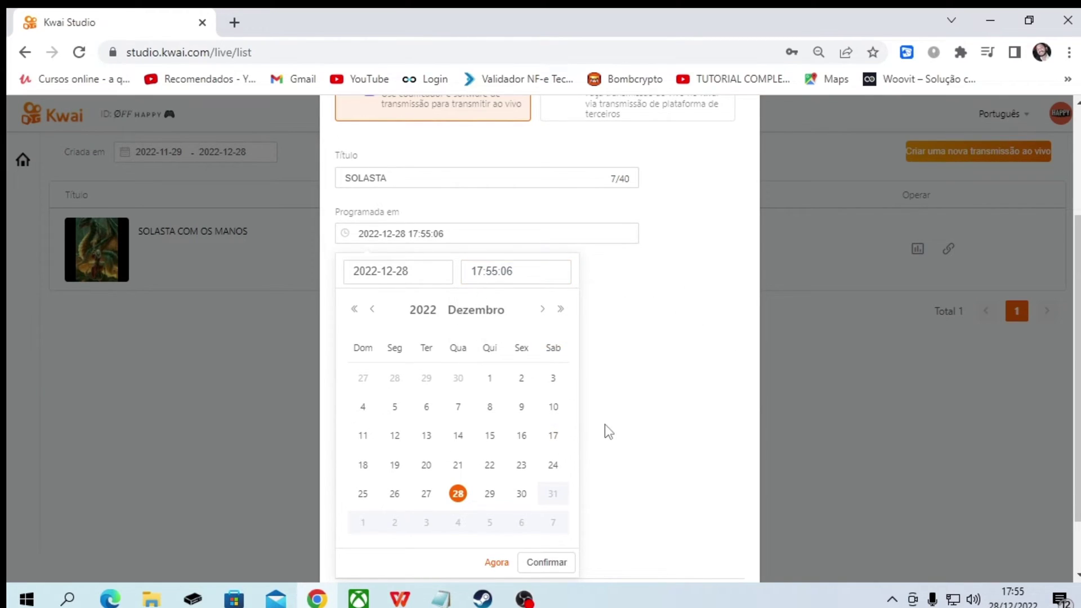
click(545, 561)
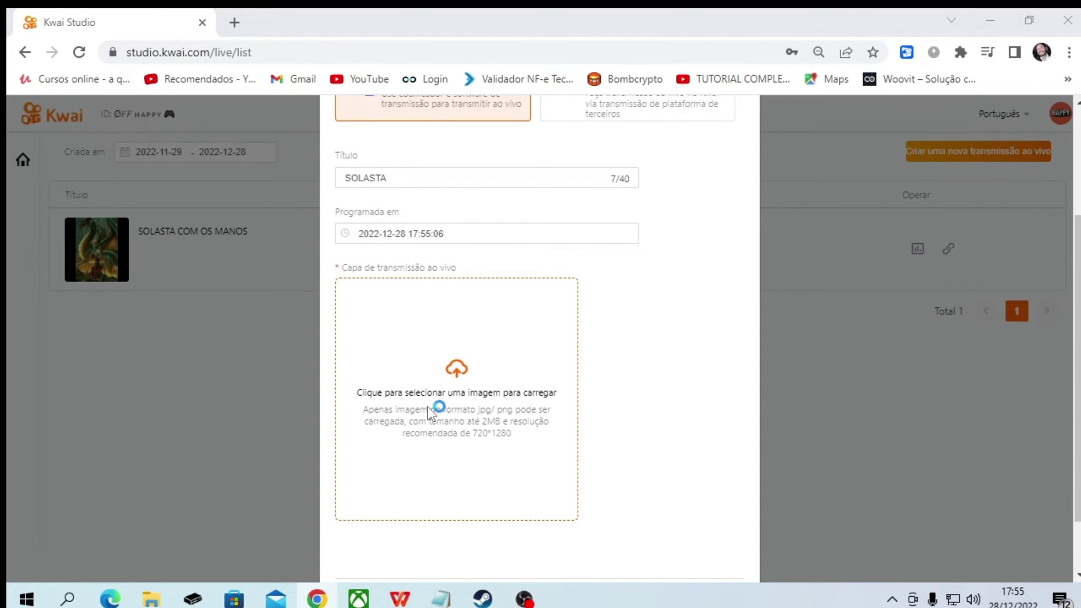
Upload the "God vertical" image from the Imagens folder as the live broadcast's cover
click(427, 407)
scroll(332, 254, down, 4)
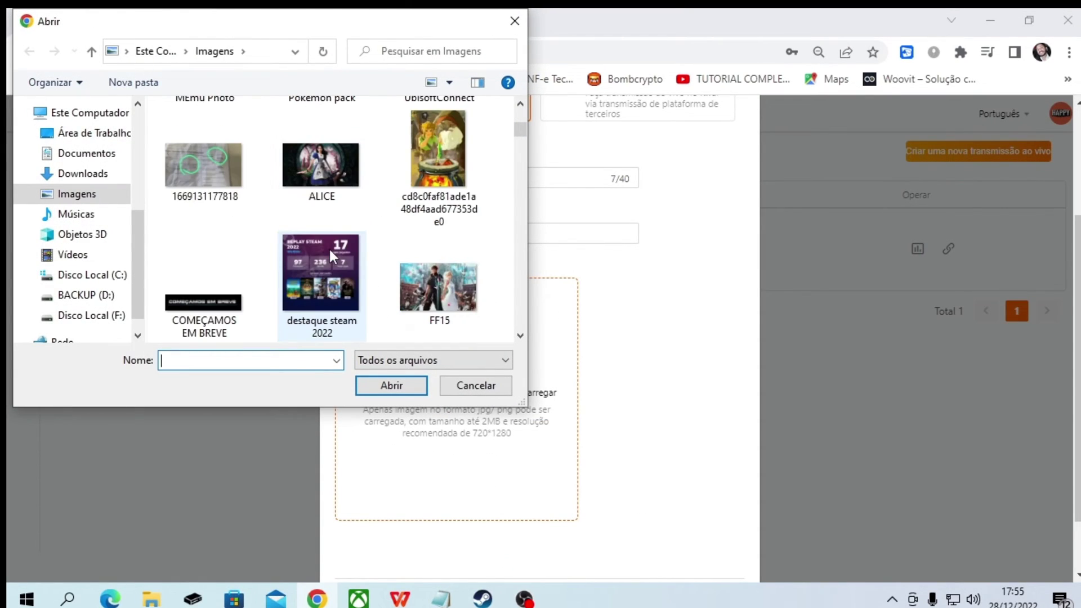
scroll(329, 248, down, 1)
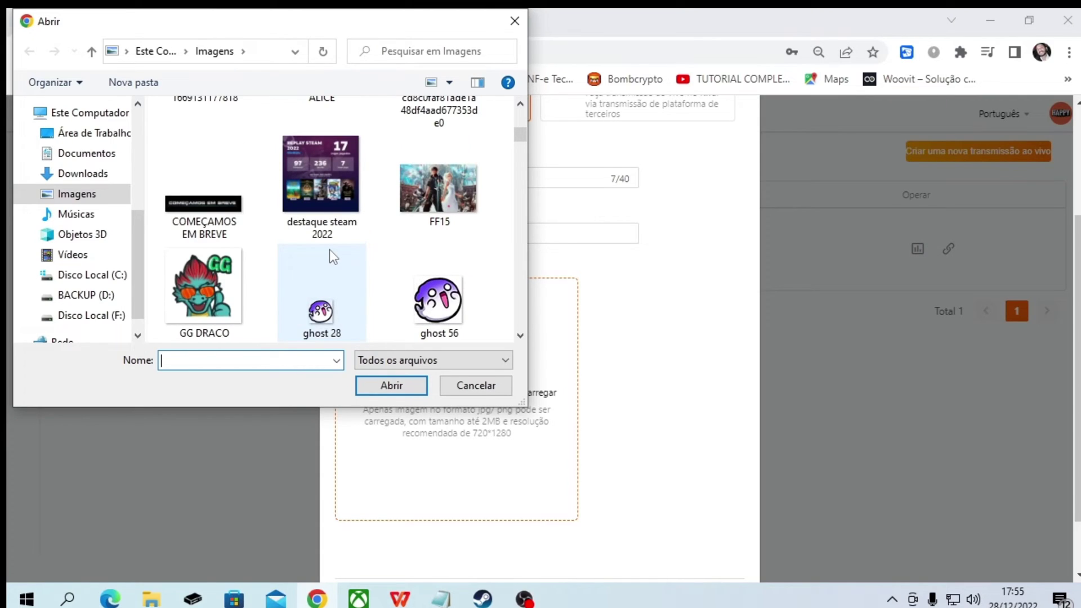
scroll(330, 249, down, 2)
click(319, 281)
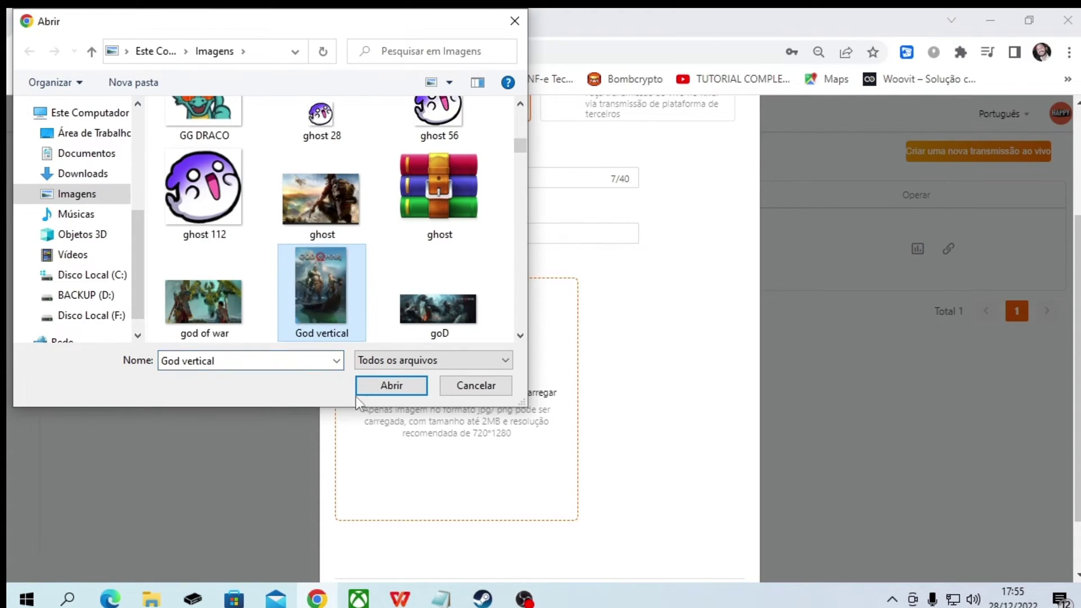
click(389, 388)
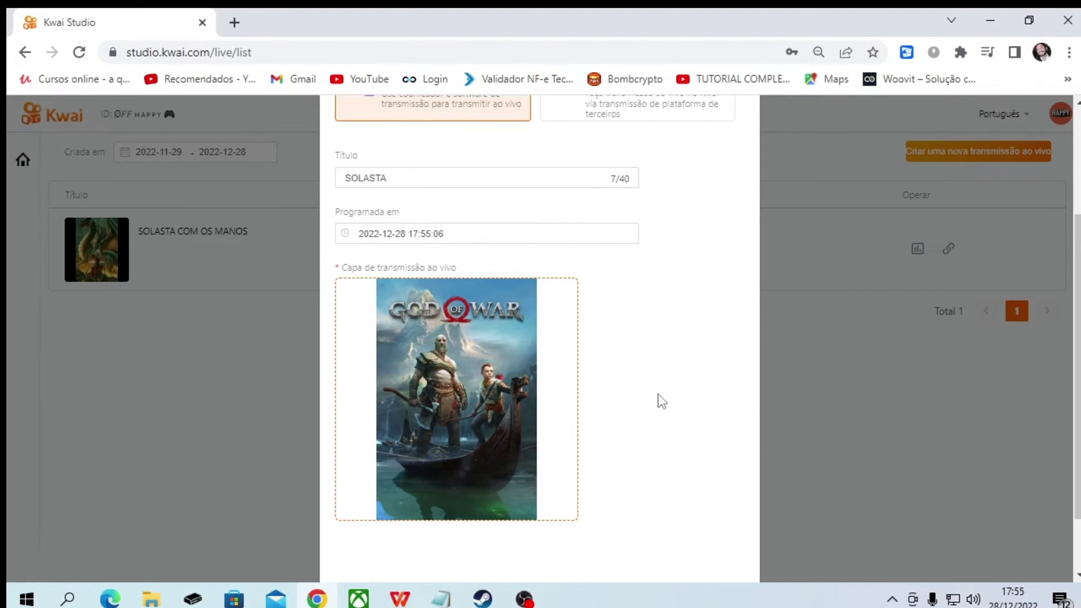
Create the live broadcast and open its details at the server address and stream key
scroll(633, 410, down, 2)
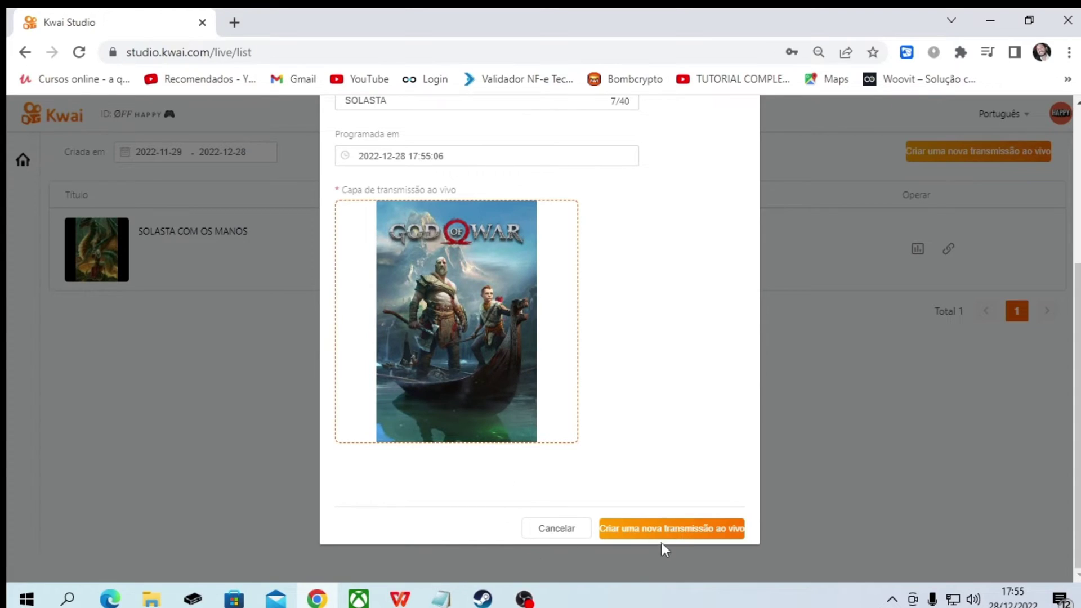
click(675, 529)
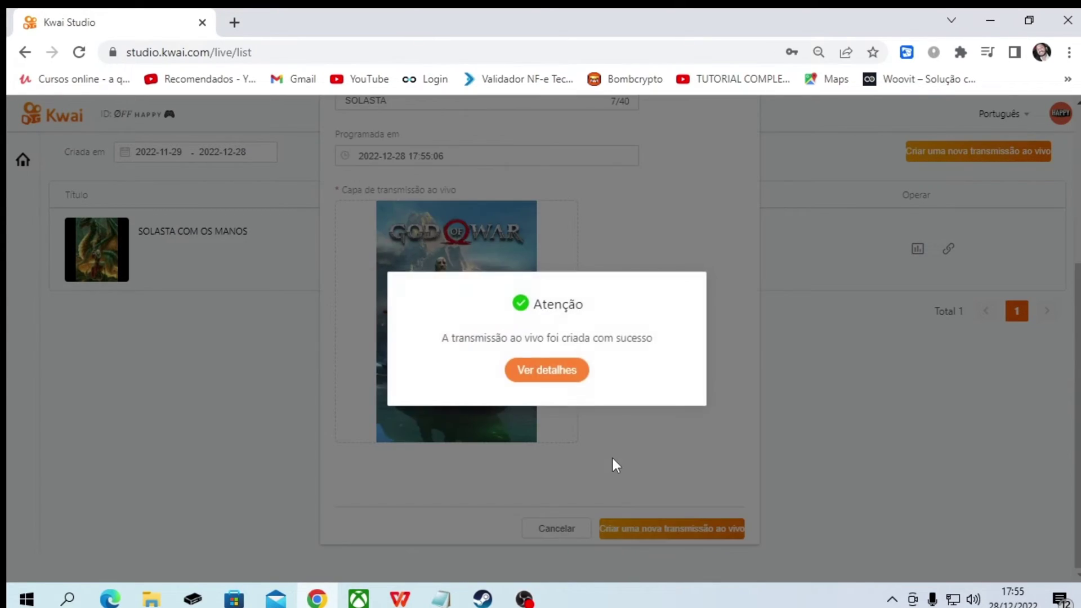
click(553, 369)
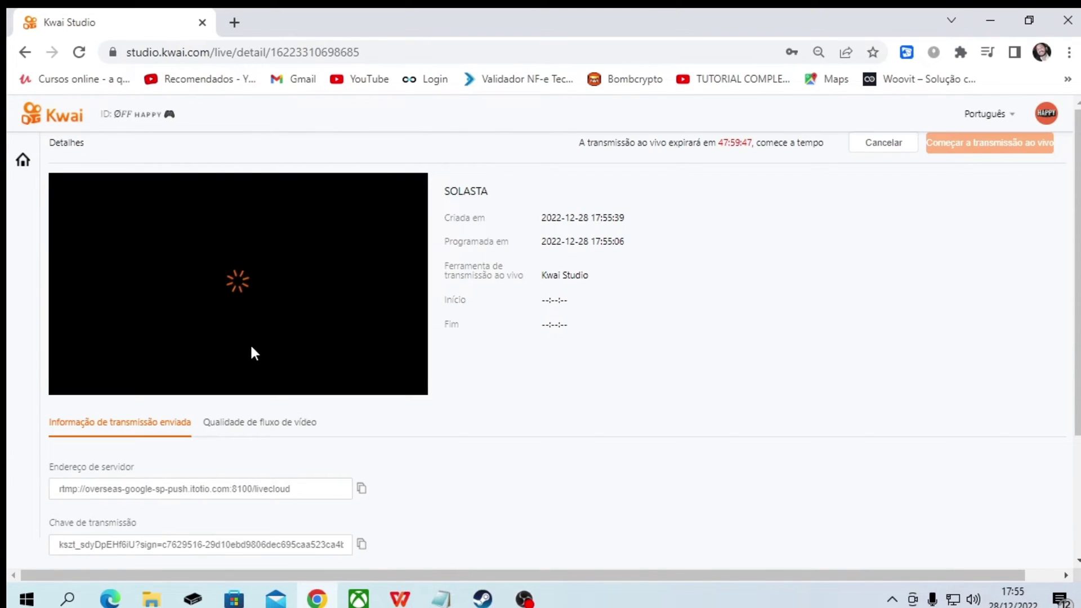
scroll(572, 294, down, 3)
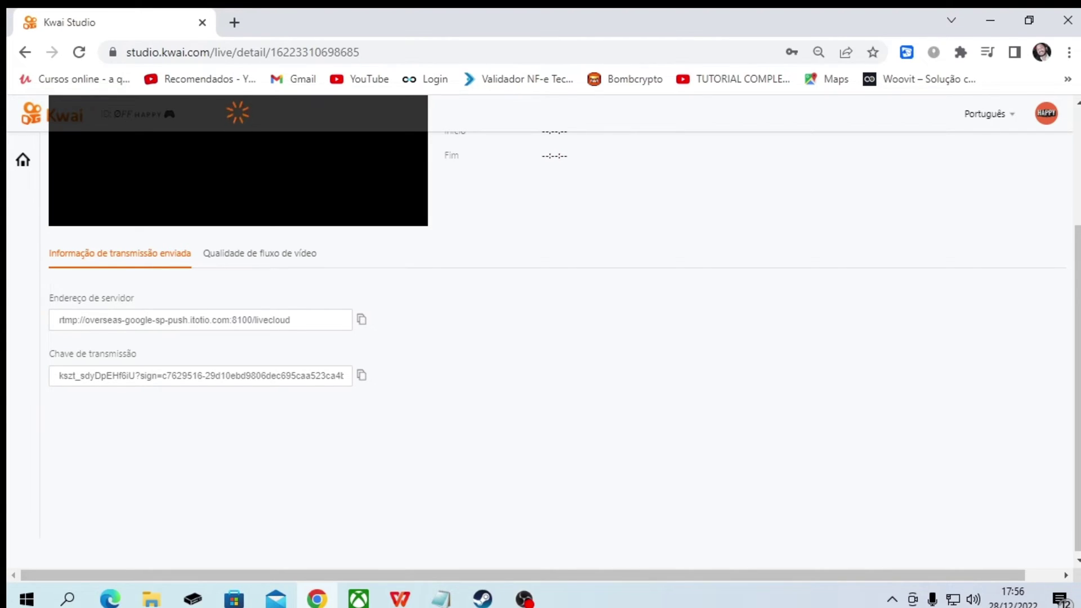
Search the web for "BAIXAR OBS STUDIO" in a new tab and open the official OBS download page
click(242, 21)
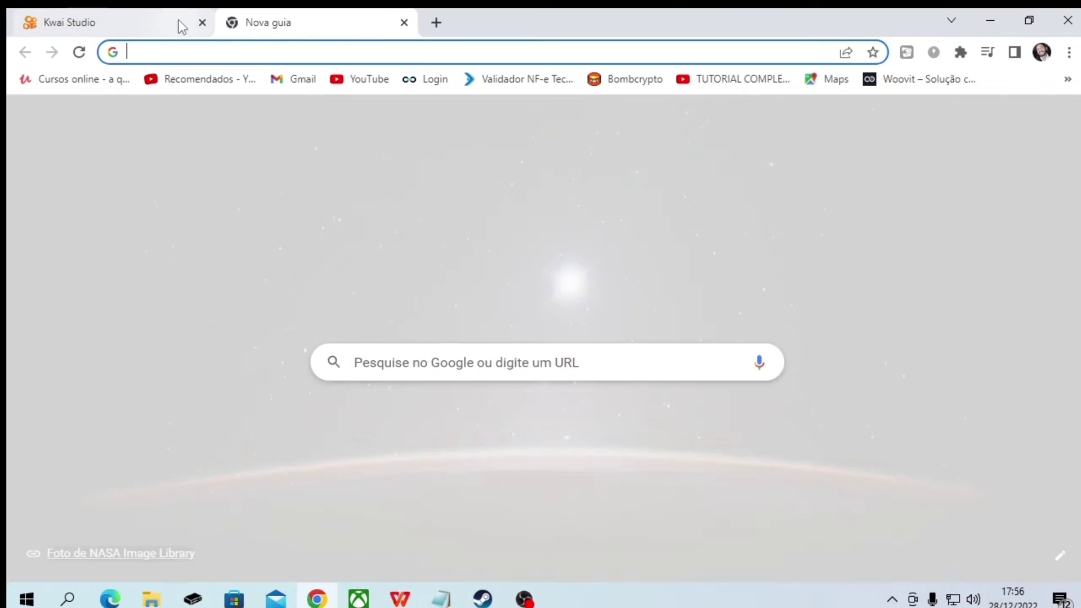
text(O)
key(BackSpace)
text(BAIXAR SO)
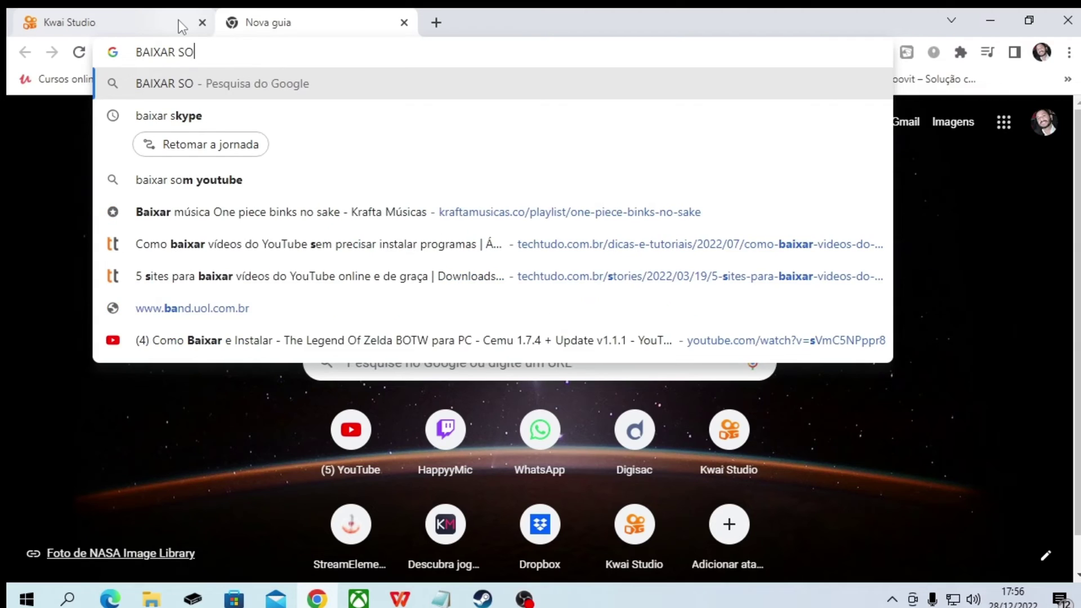
text(B)
key(BackSpace)
key(BackSpace)
key(BackSpace)
text(O)
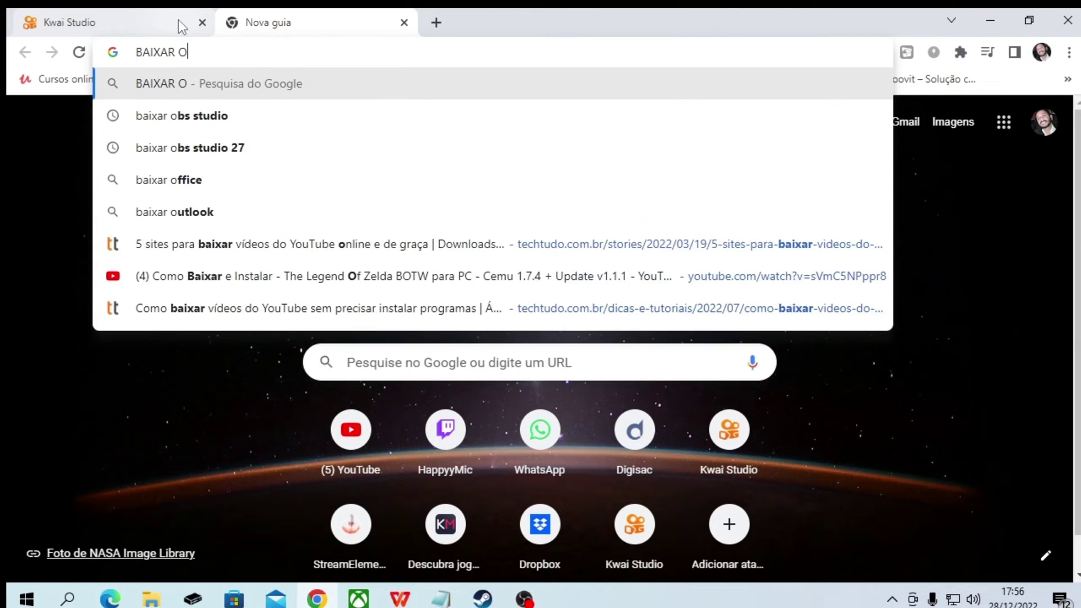
text(BS STUDIO)
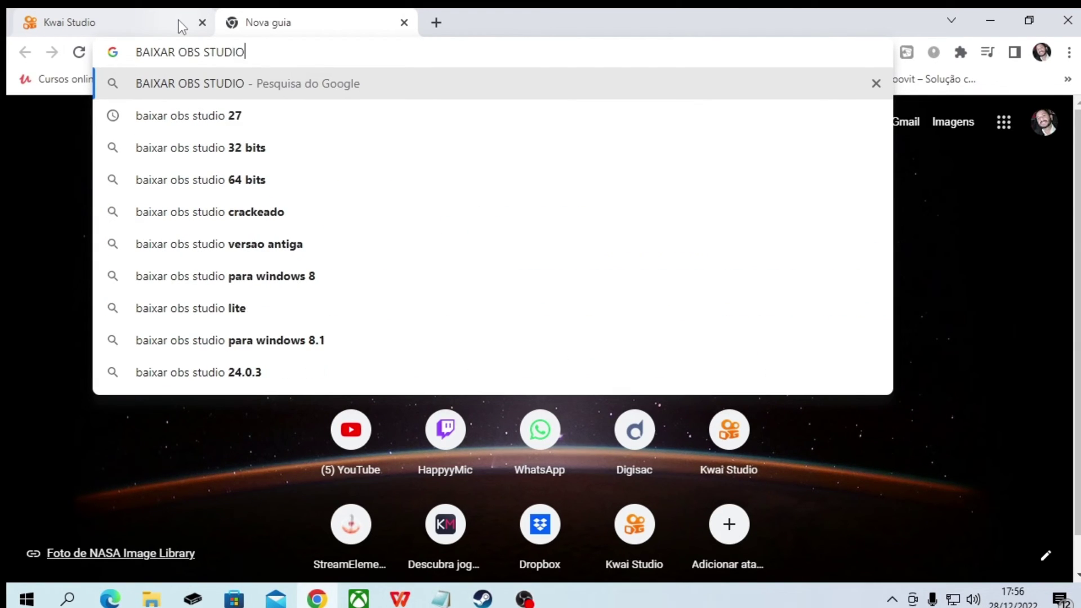
key(Return)
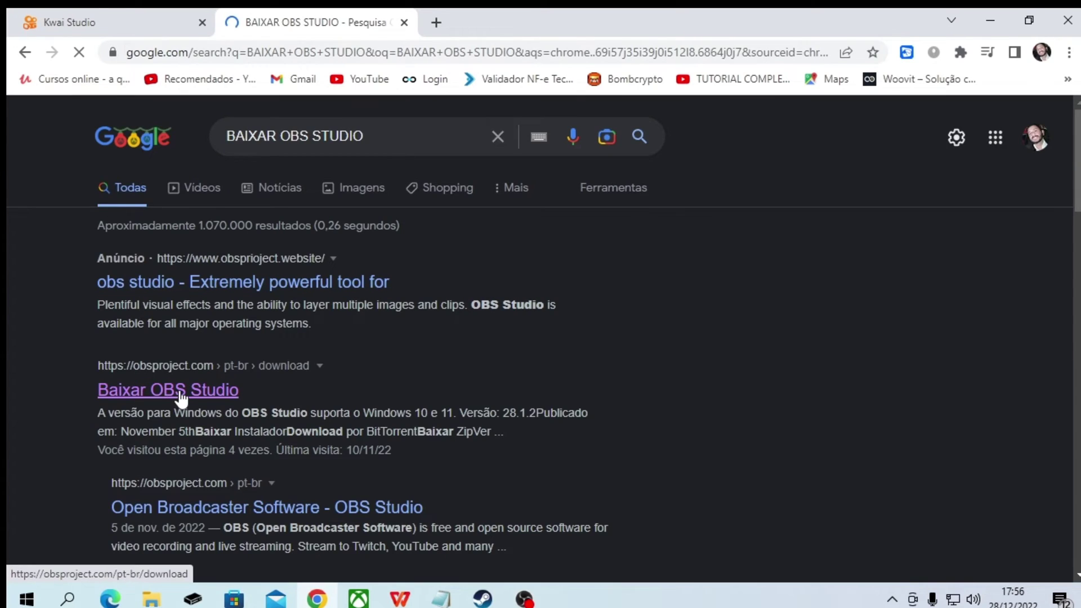
click(180, 391)
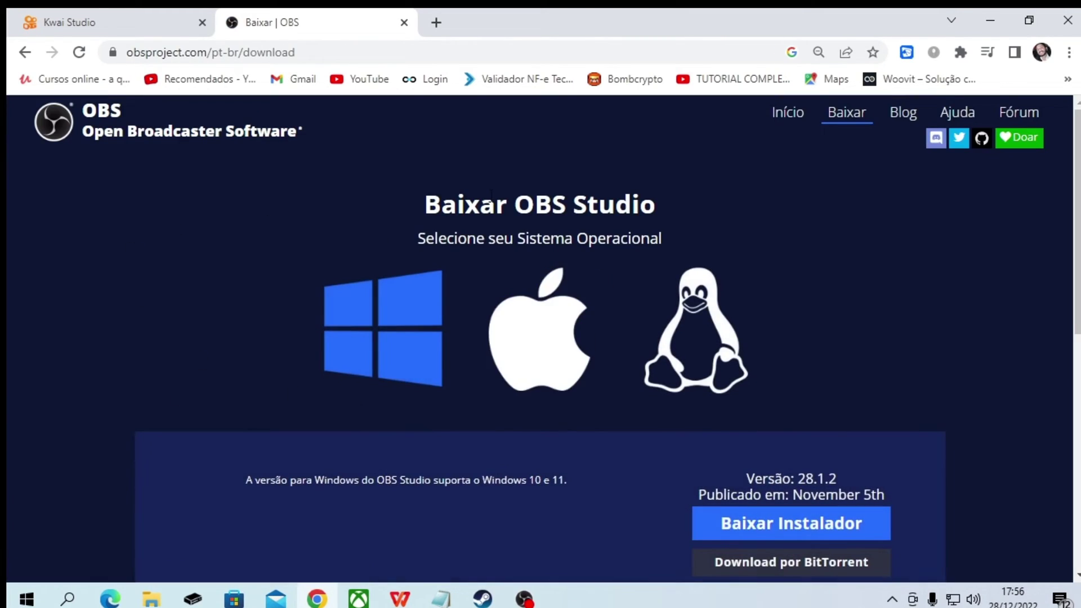
scroll(367, 340, down, 4)
scroll(454, 355, up, 4)
Switch to the OBS window, turn off its scene preview and maximize it
click(104, 25)
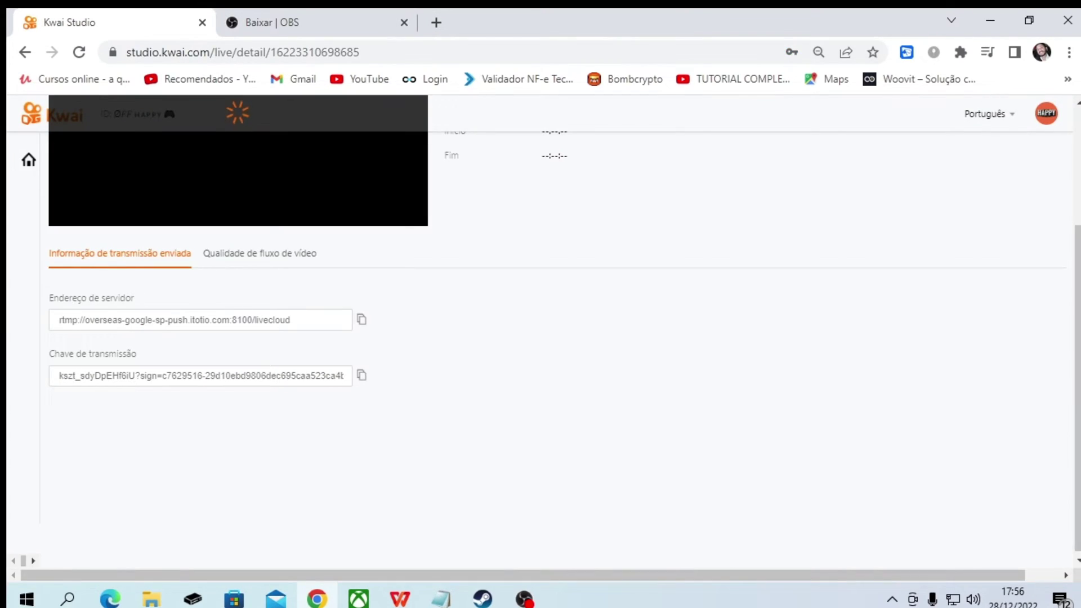
key(alt+Tab)
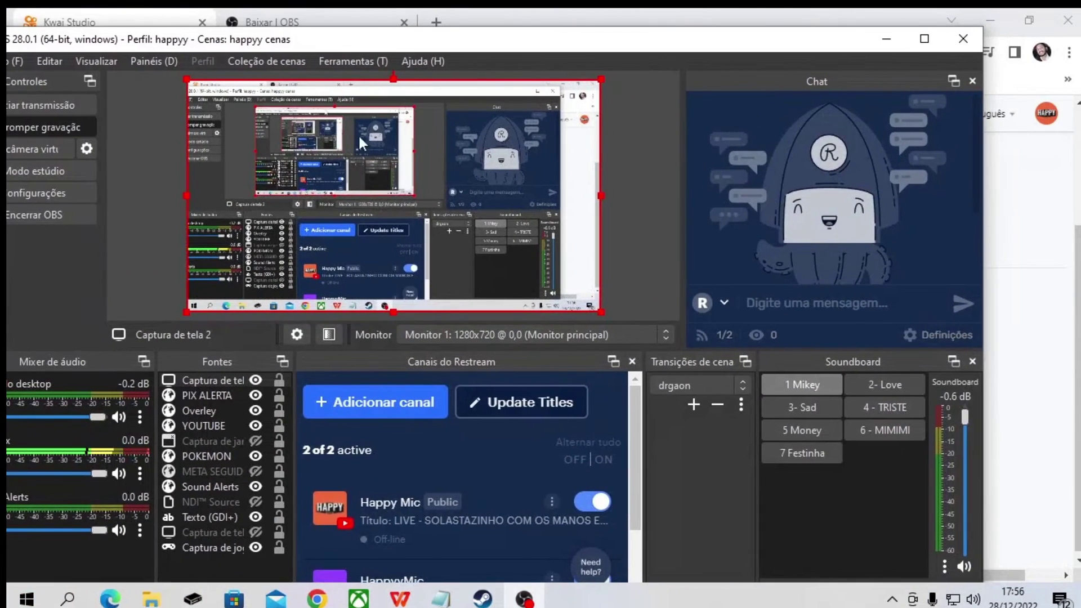
right_click(431, 204)
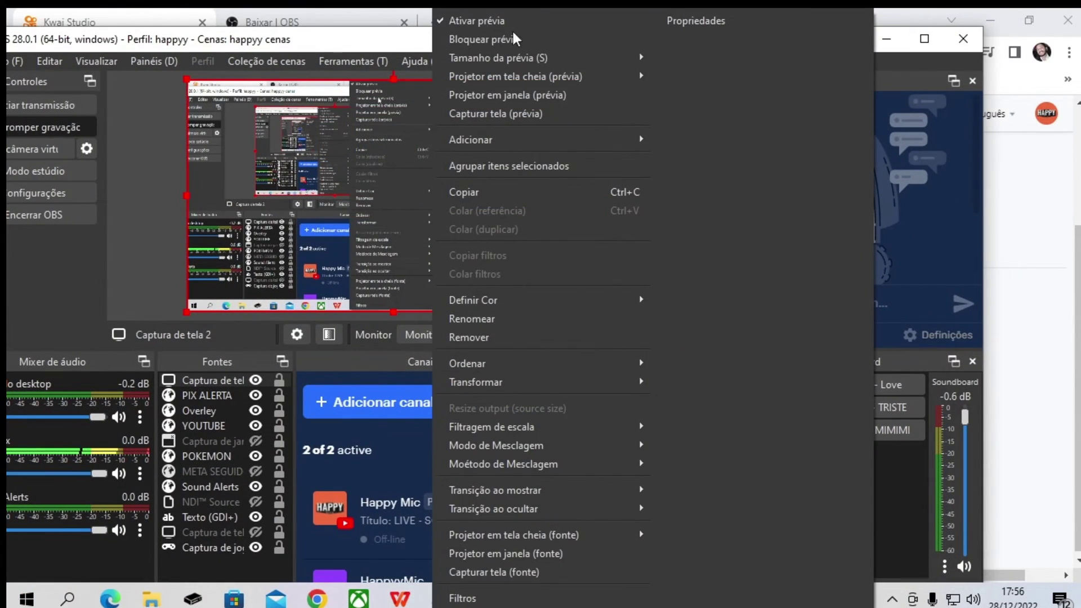
click(491, 21)
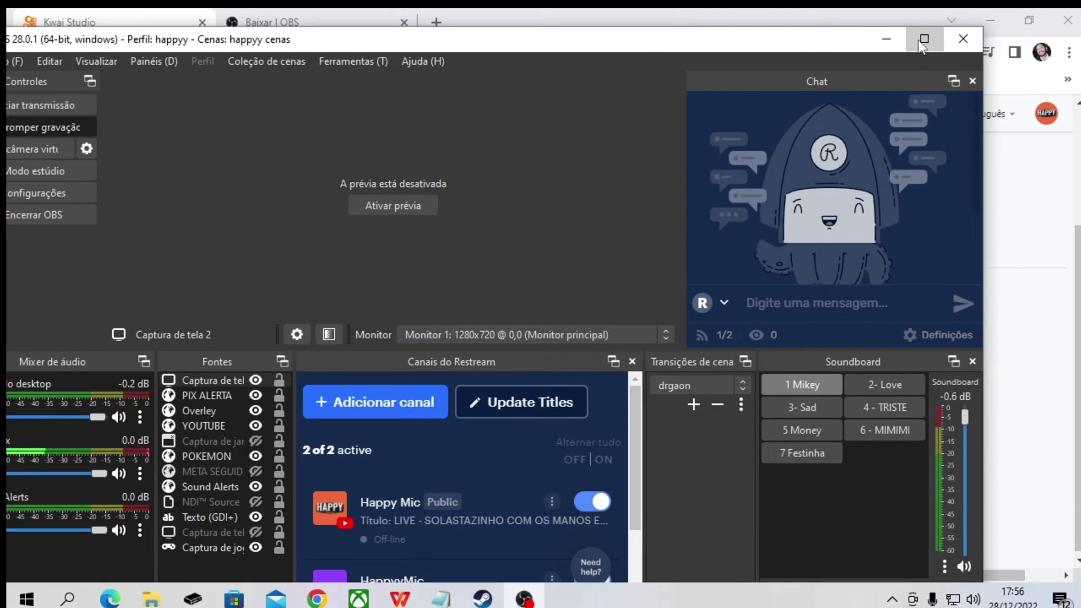
click(922, 40)
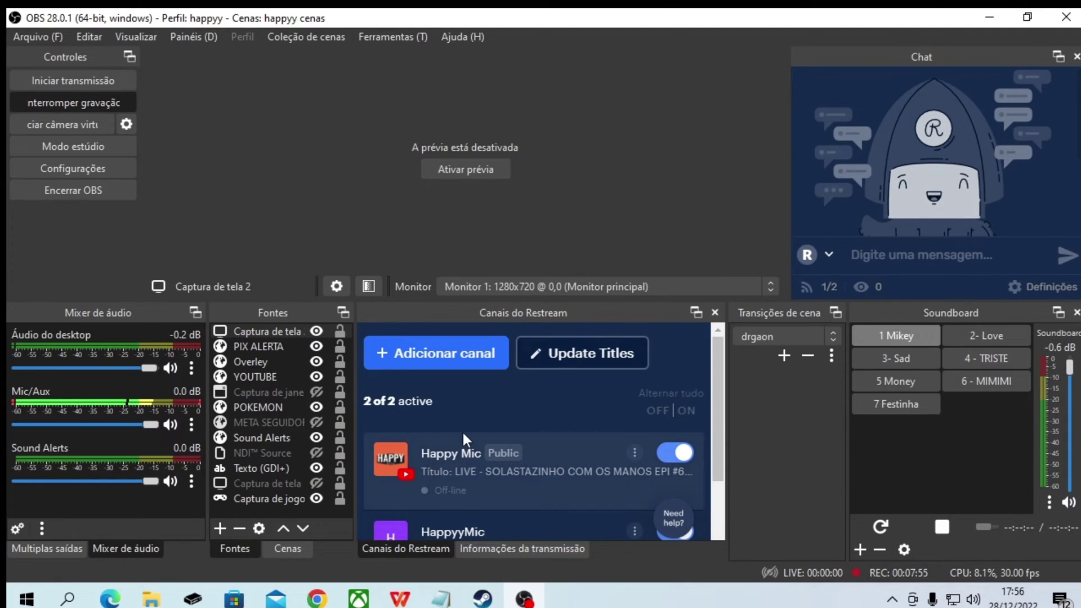
scroll(474, 472, down, 2)
scroll(494, 476, up, 2)
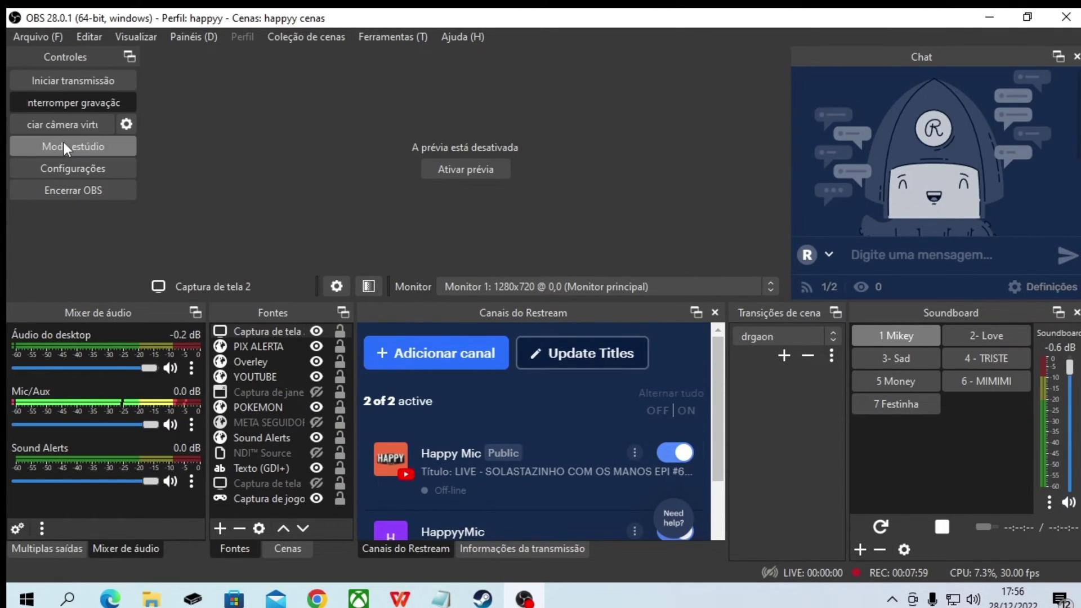
Open the OBS streaming settings and set the service to Personalizado
click(69, 167)
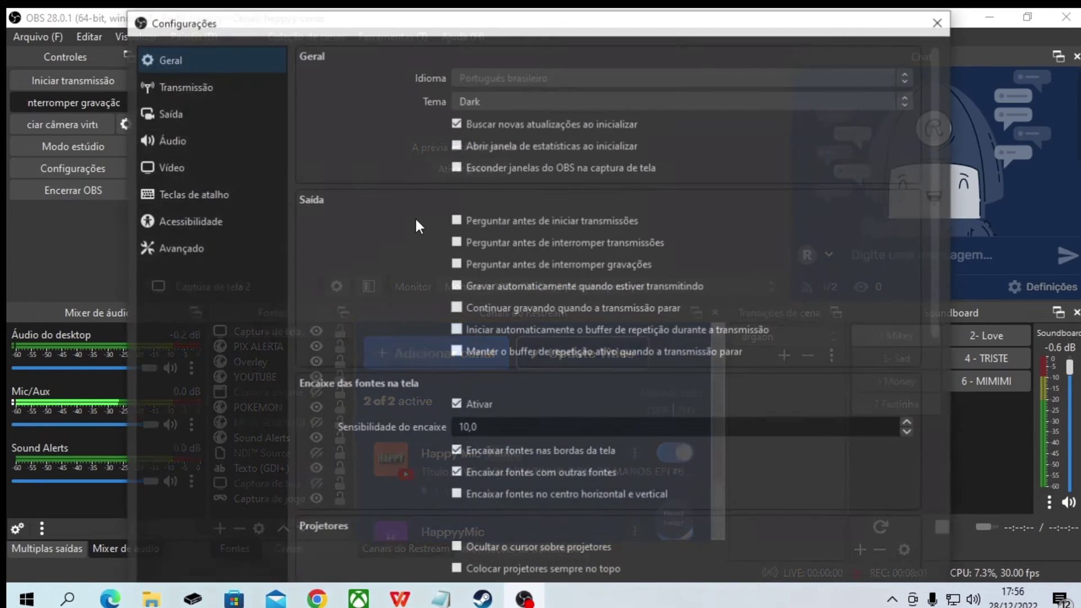
click(210, 94)
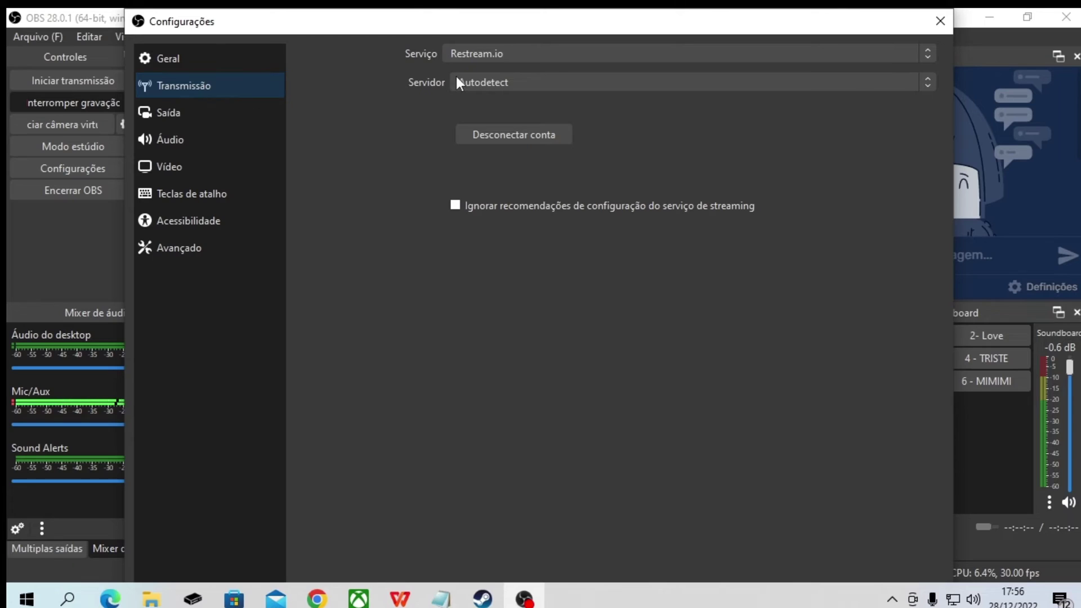
click(532, 52)
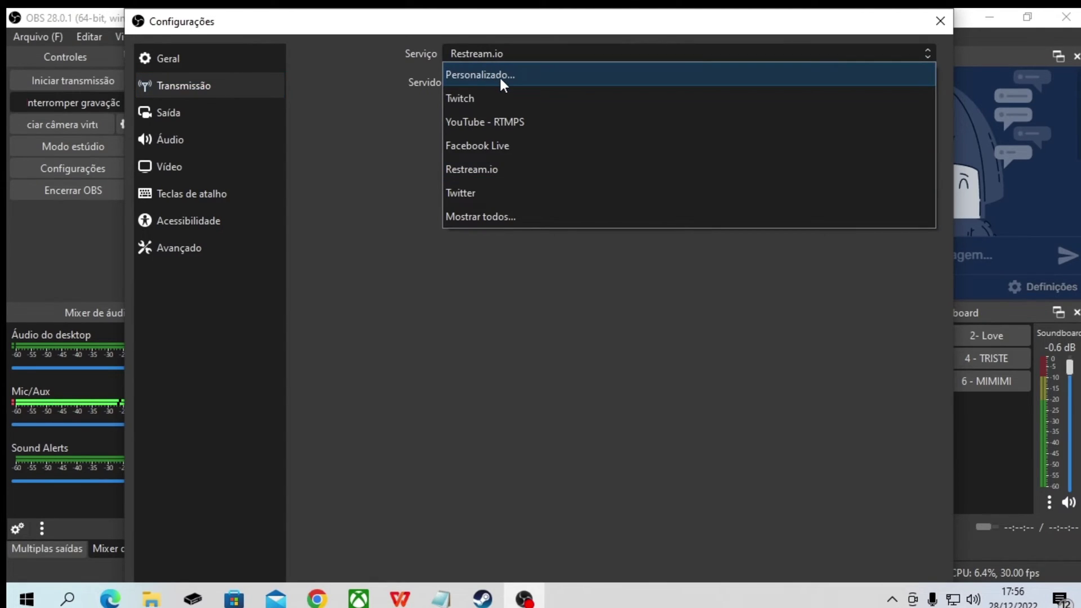
click(499, 76)
Copy the server address from the Kwai Studio broadcast page into the server field of the OBS streaming settings
click(439, 85)
click(317, 598)
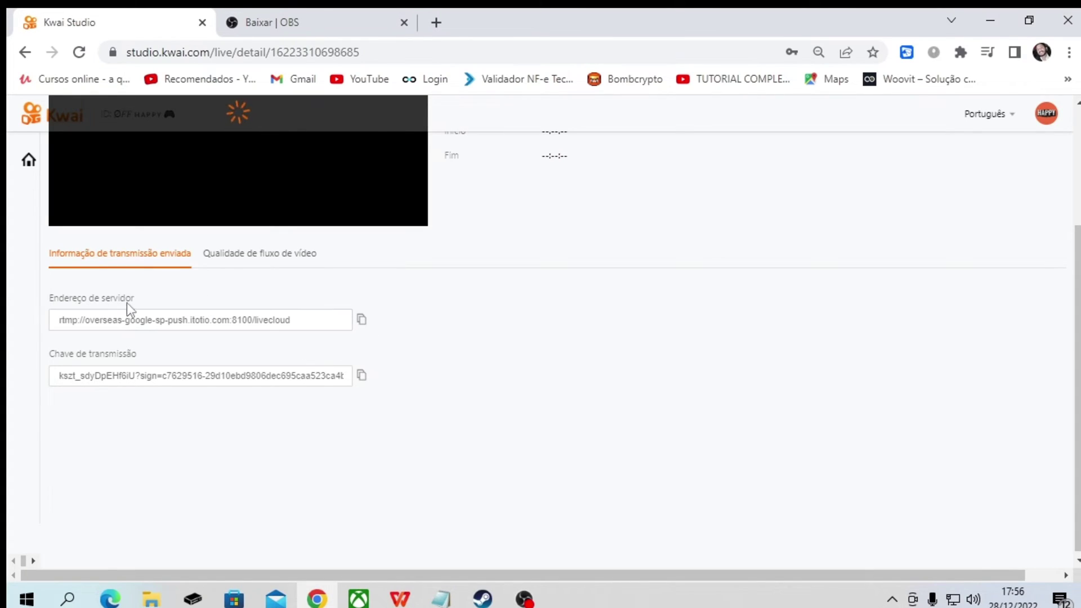
click(362, 321)
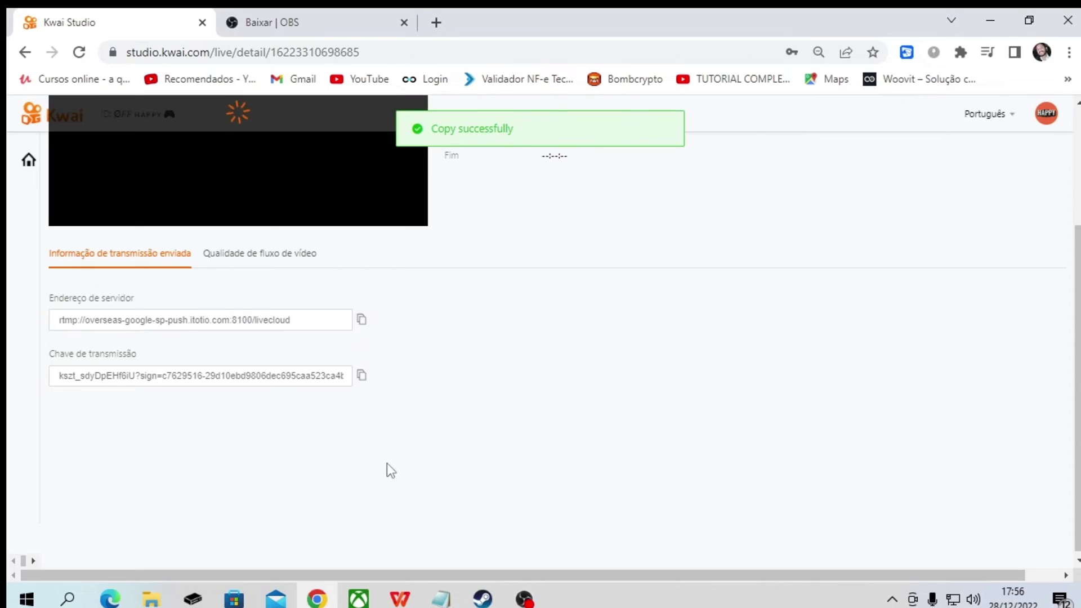
click(524, 599)
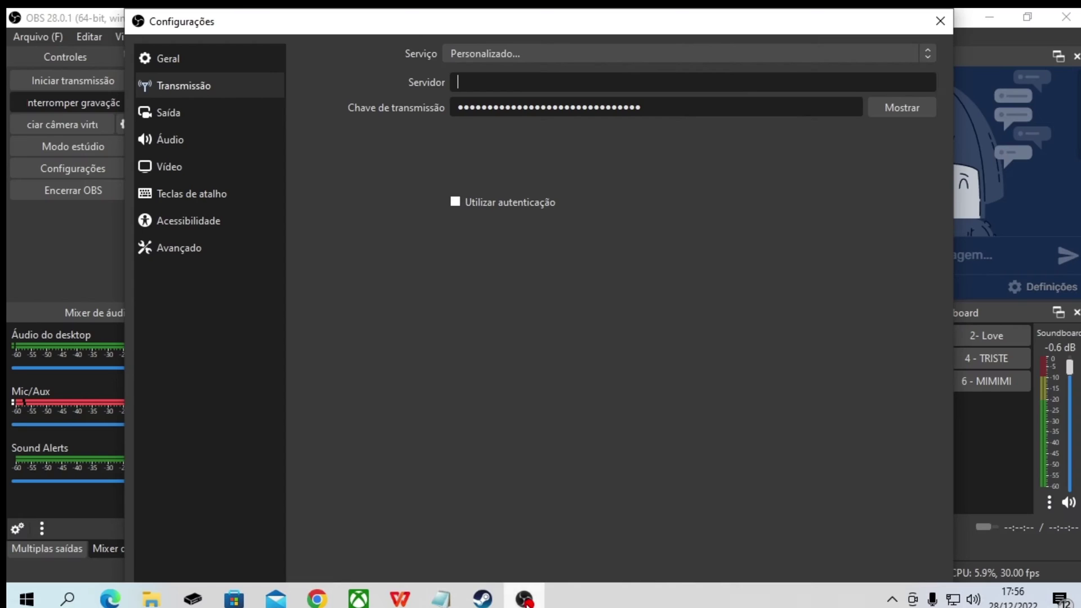
right_click(476, 77)
click(510, 167)
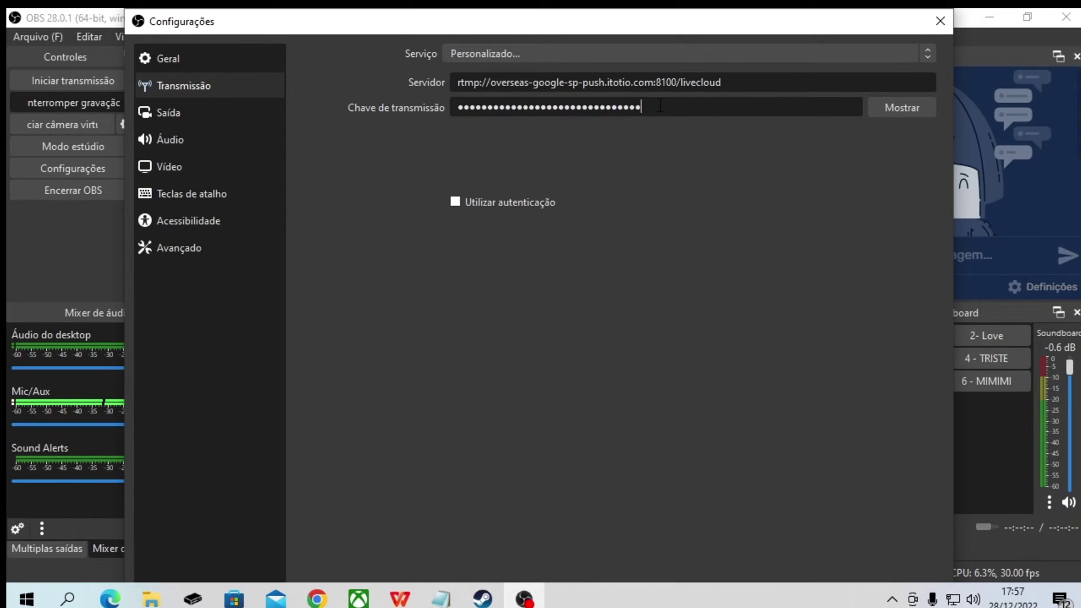
Replace the OBS stream key with the one copied from the Kwai Studio broadcast page, and reposition the settings window
key(ctrl+a)
key(BackSpace)
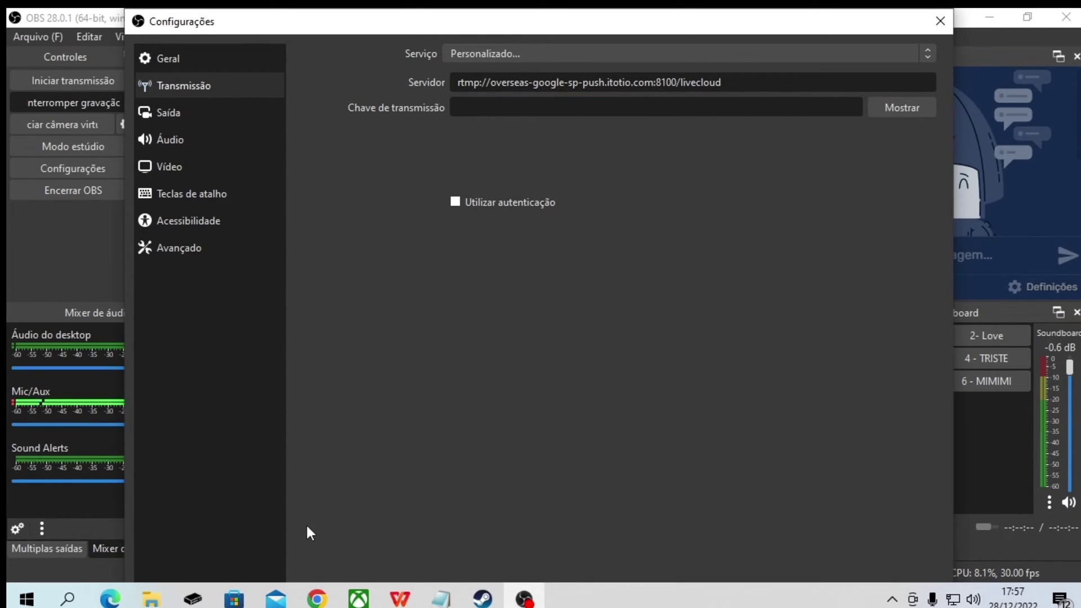
click(317, 599)
click(361, 376)
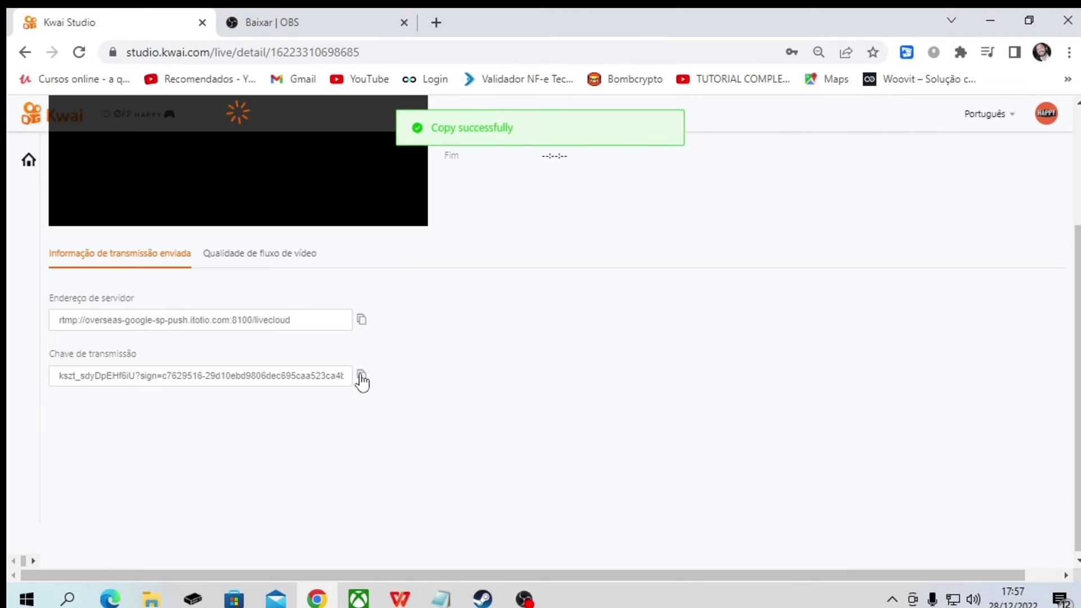
click(523, 598)
right_click(610, 108)
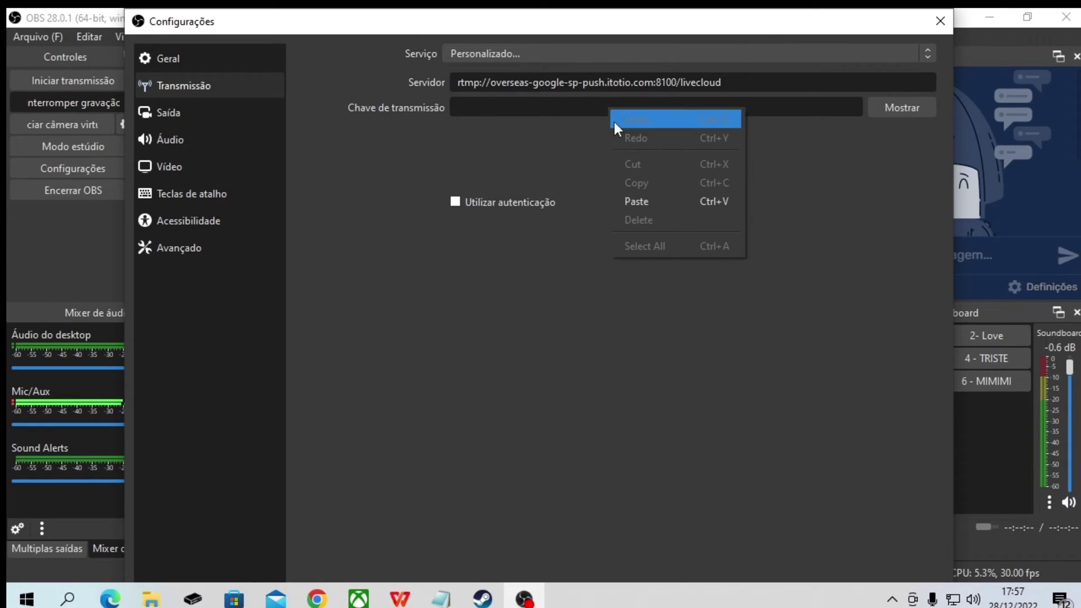
click(641, 213)
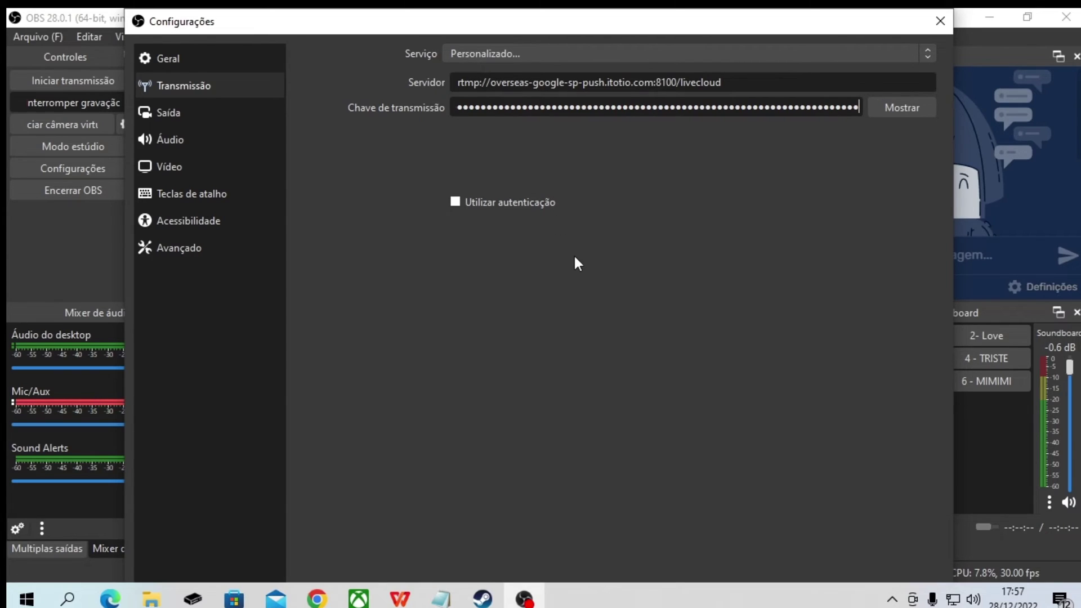
drag(710, 14, 670, 25)
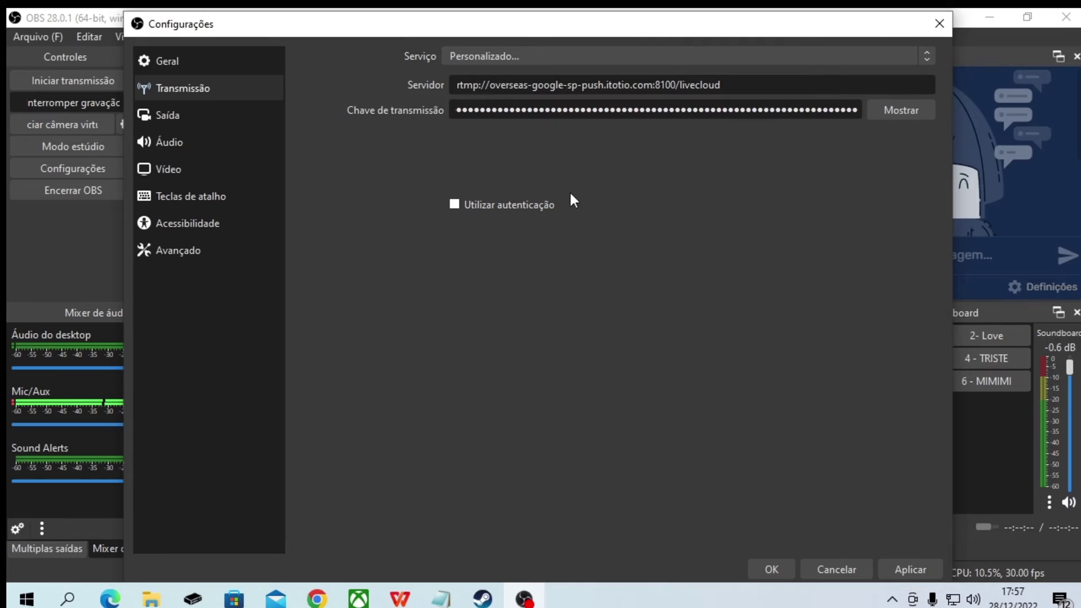
Set the output mode to Simples in the output settings and select the video bitrate value
click(195, 117)
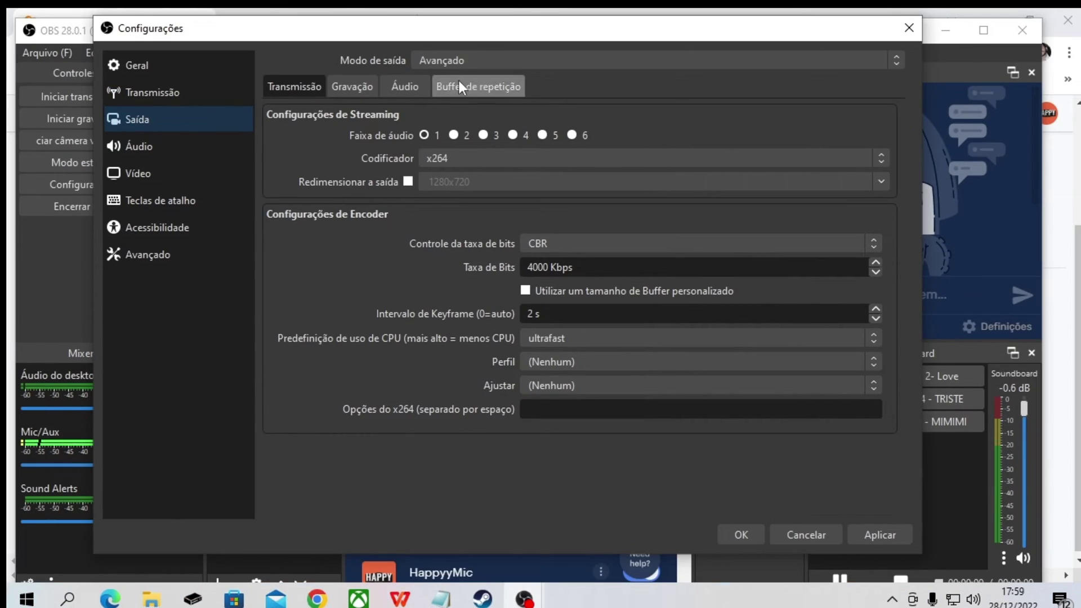
click(467, 62)
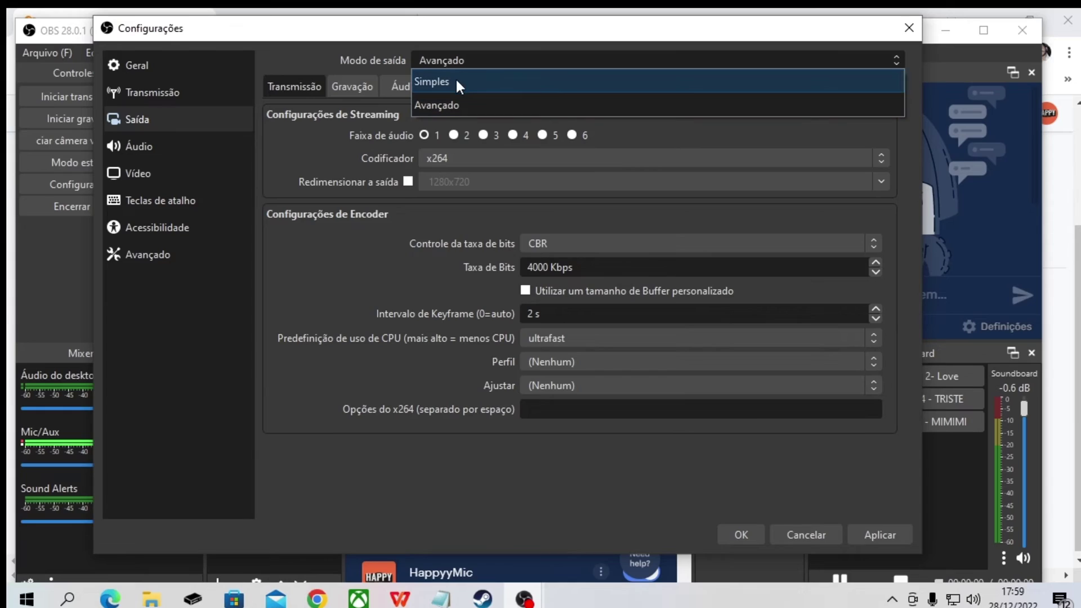
click(454, 77)
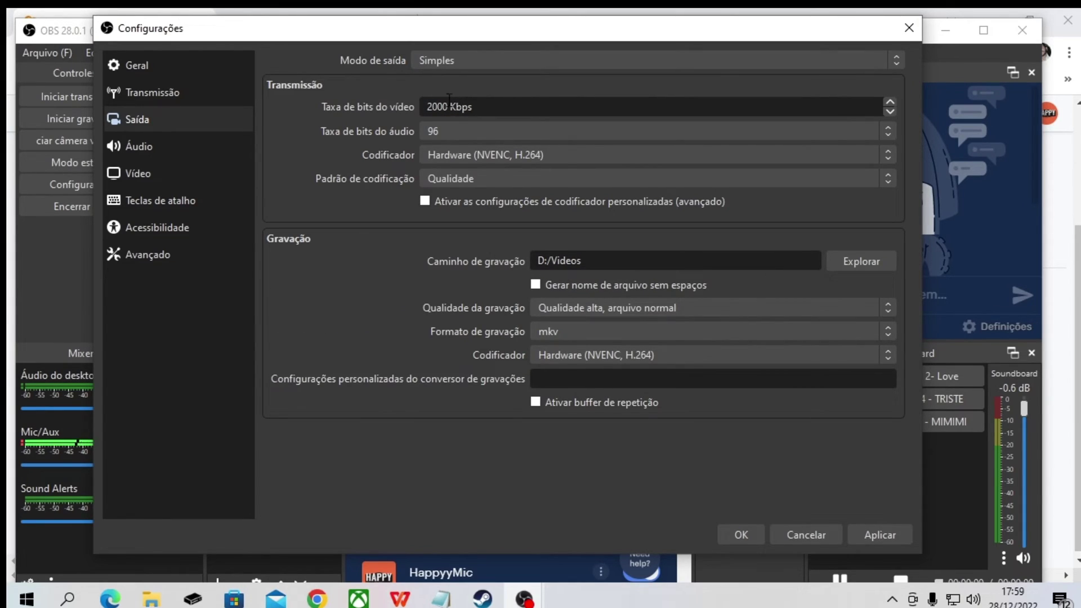
drag(428, 107, 431, 107)
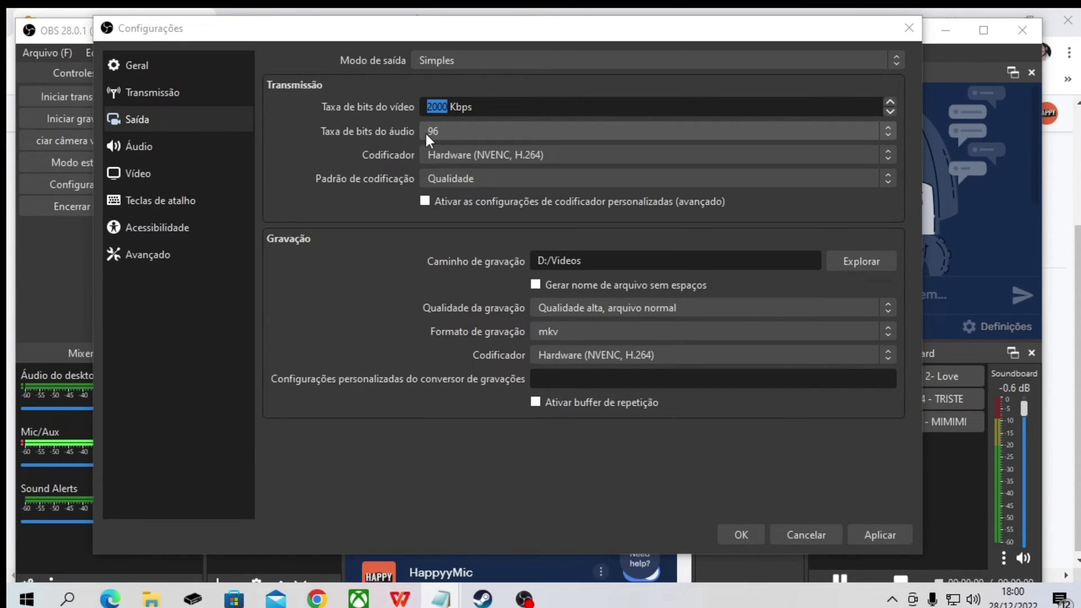
Choose Hardware (NVENC, H.264) as the streaming encoder and Qualidade as the encoding preset
click(466, 154)
click(451, 155)
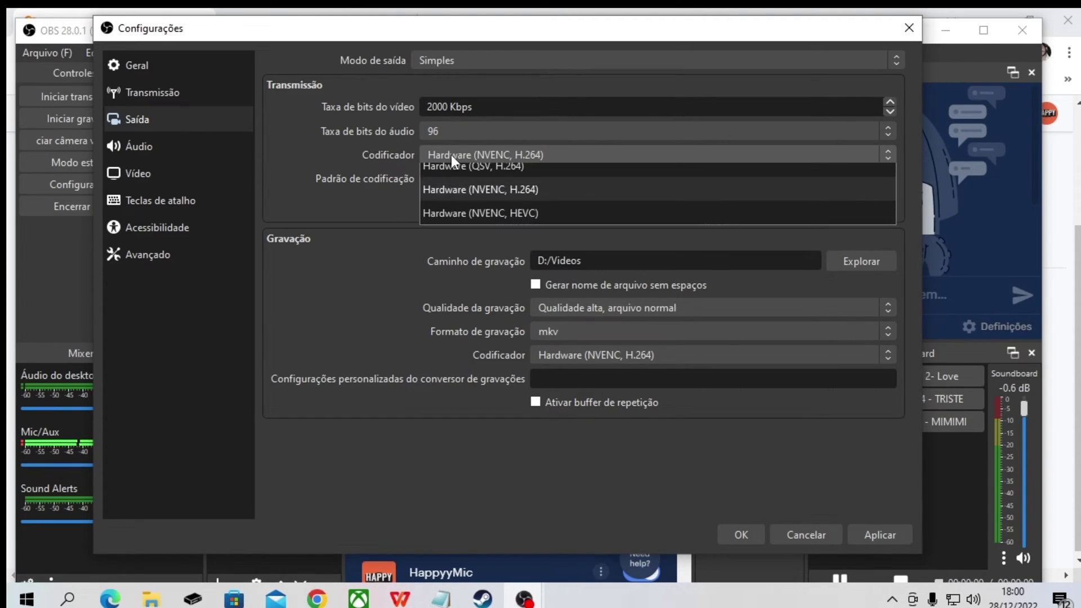
click(465, 225)
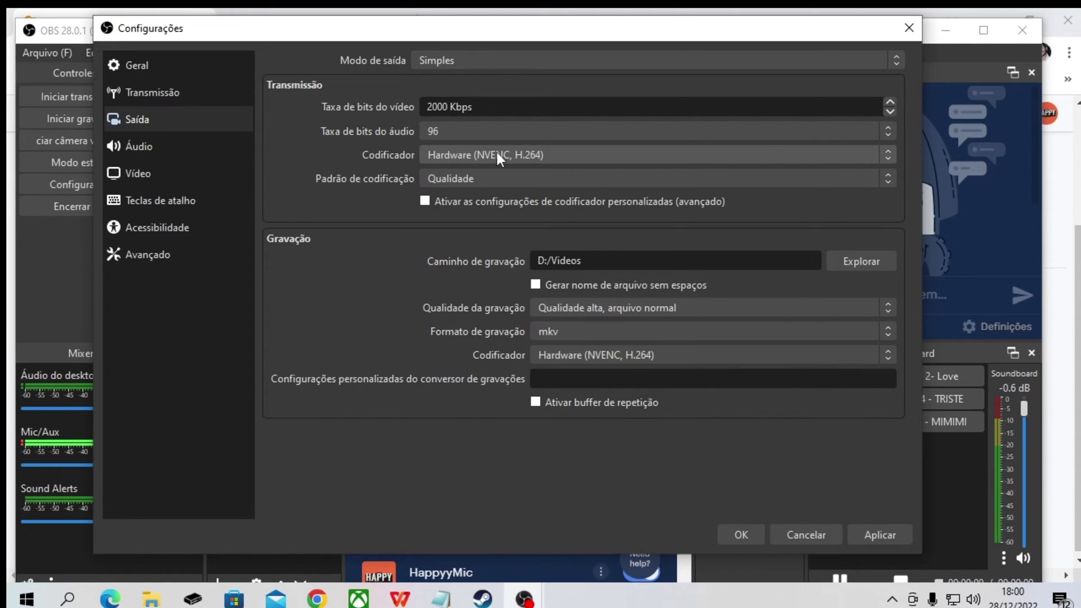
click(497, 153)
click(481, 175)
click(484, 154)
click(484, 224)
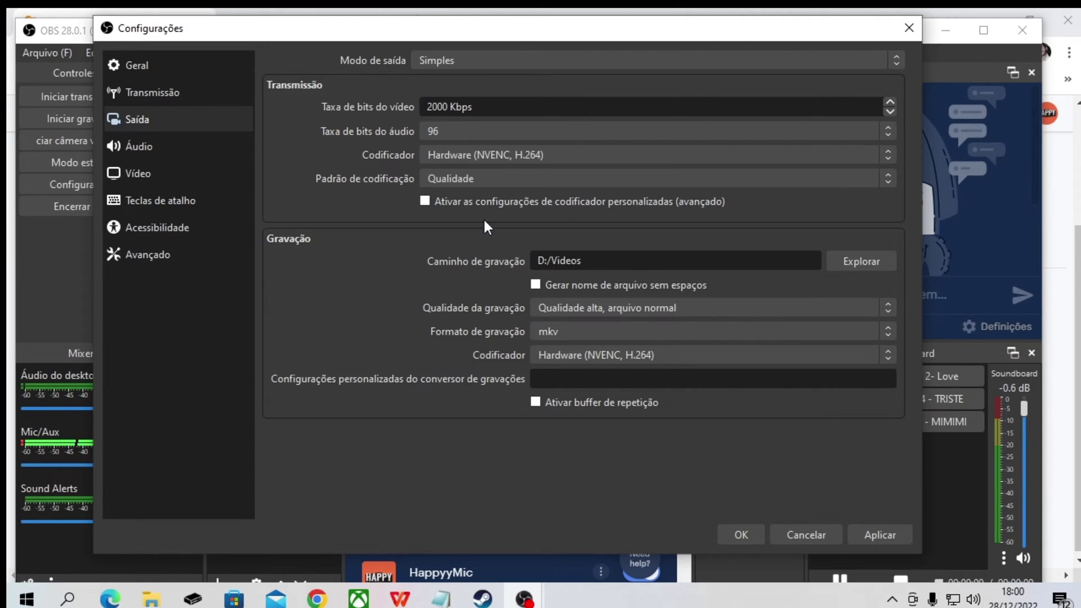
click(471, 178)
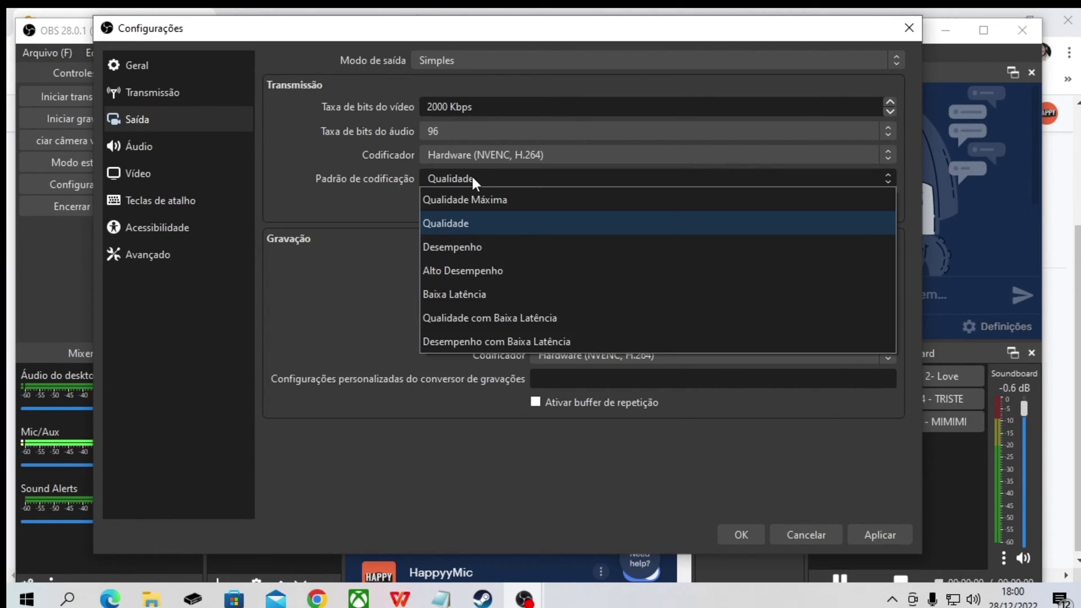
click(457, 225)
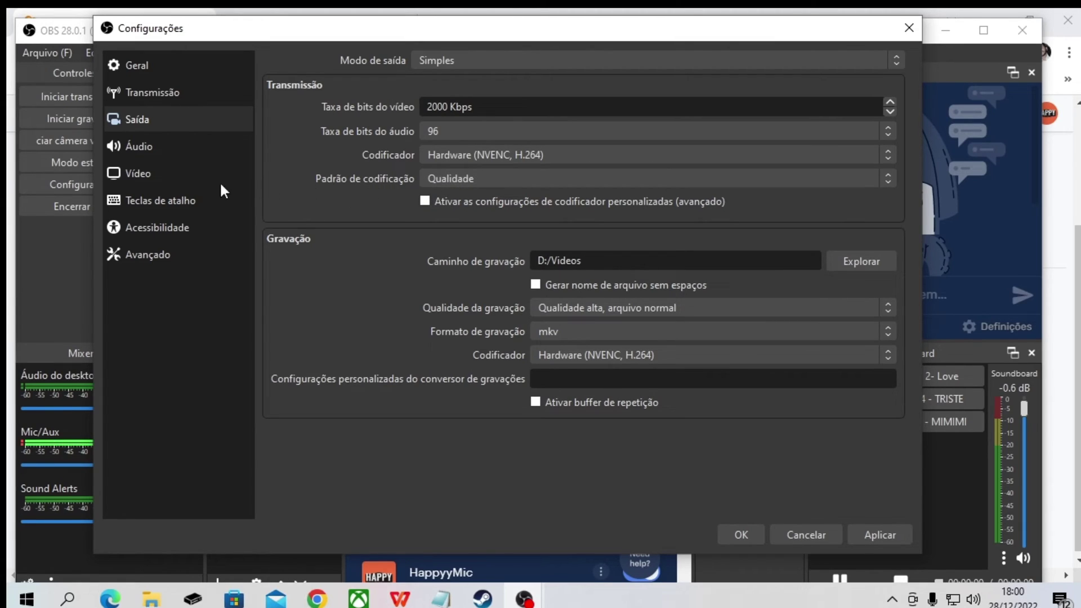
In the audio settings, choose Microphone (High Definition Audio Device) as the first microphone/auxiliary audio device
click(150, 146)
click(490, 208)
click(490, 208)
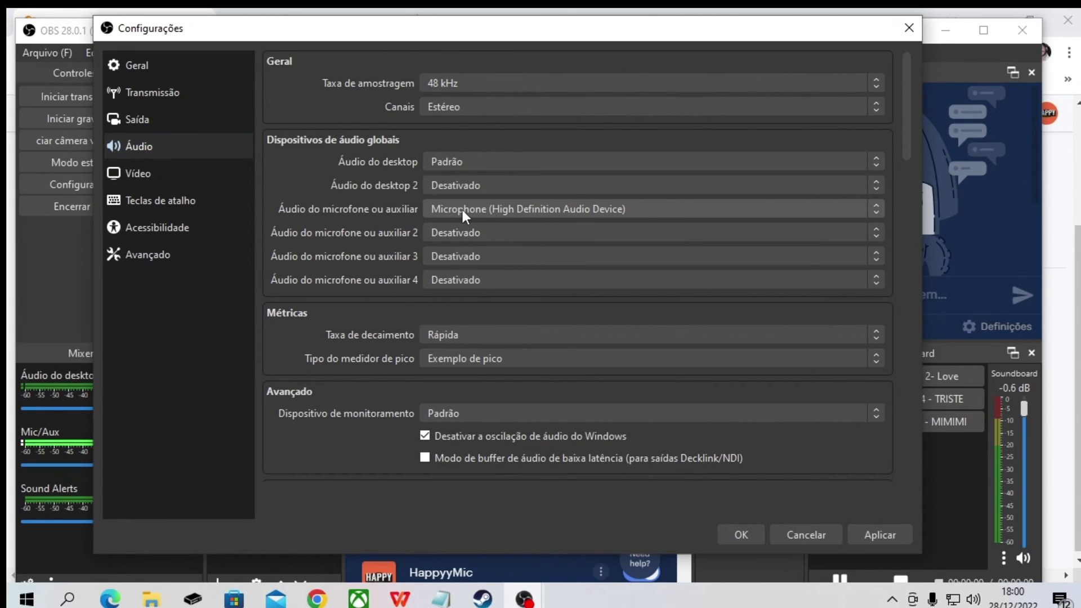
click(498, 209)
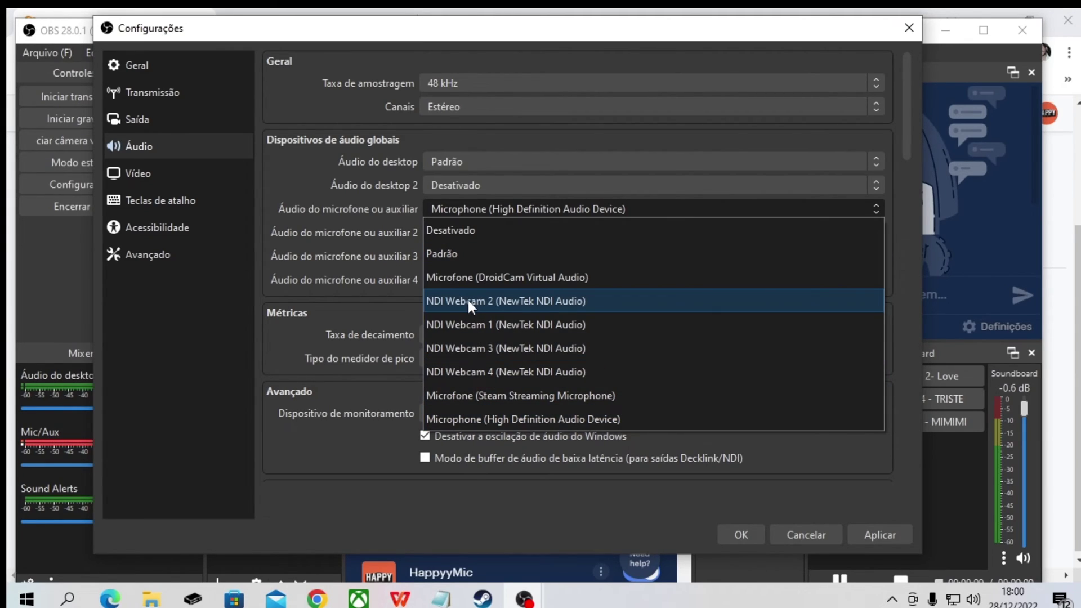
click(490, 419)
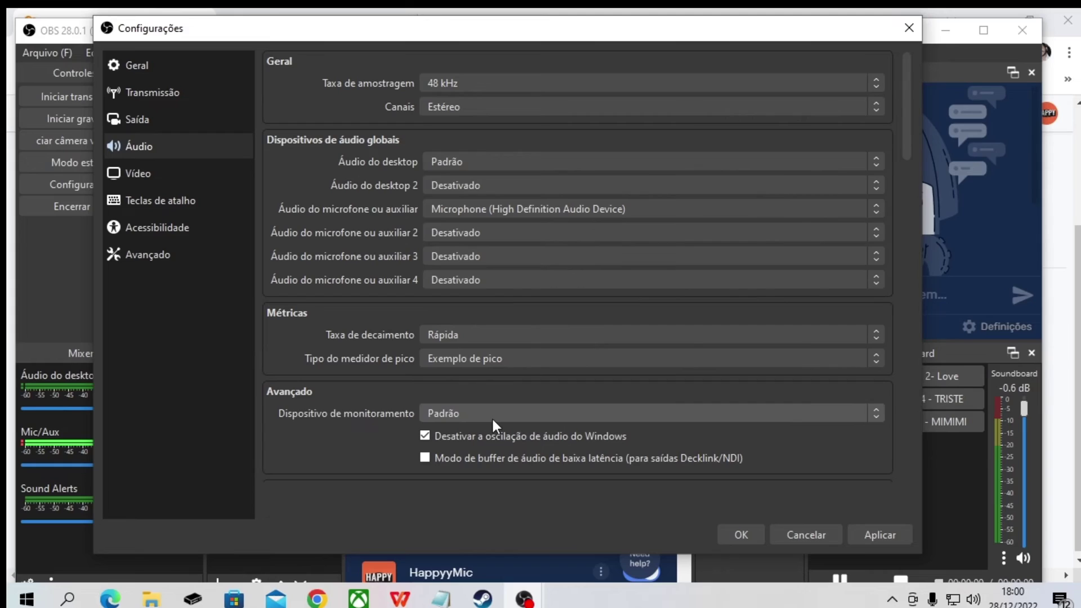
Open the video settings and select the base (canvas) resolution value
click(149, 174)
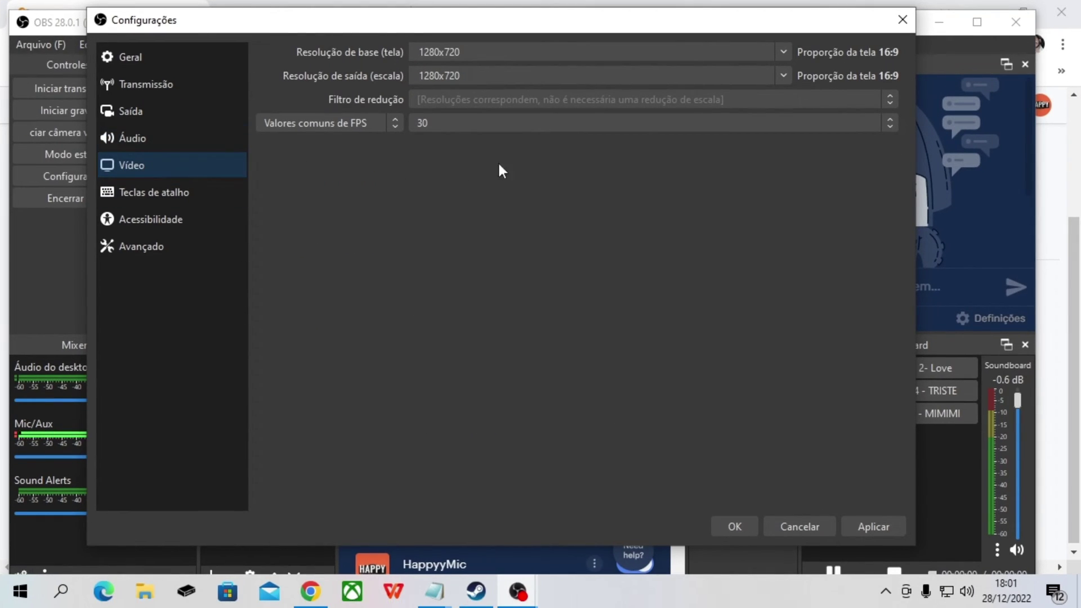
click(472, 51)
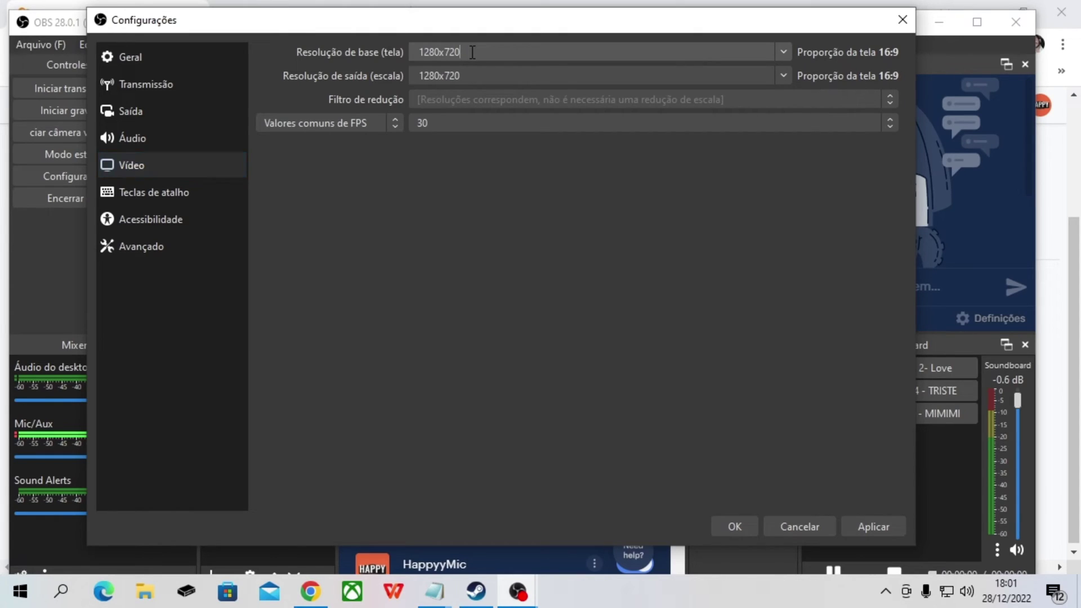
double_click(472, 52)
click(472, 52)
Open the Windows display settings from the desktop and check the screen resolution of monitors 1 and 2
click(1077, 591)
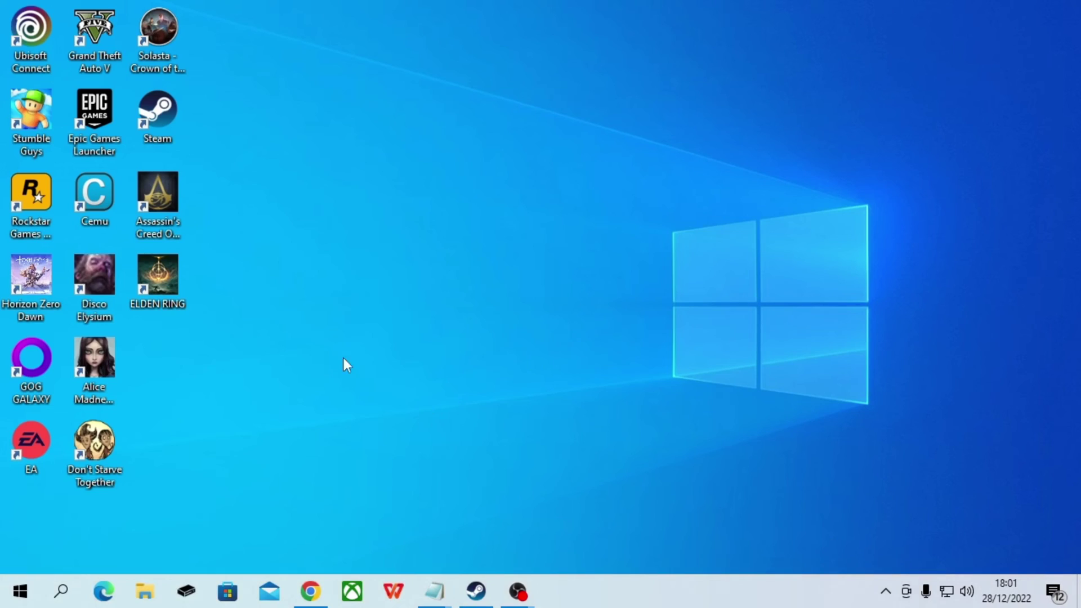
right_click(380, 243)
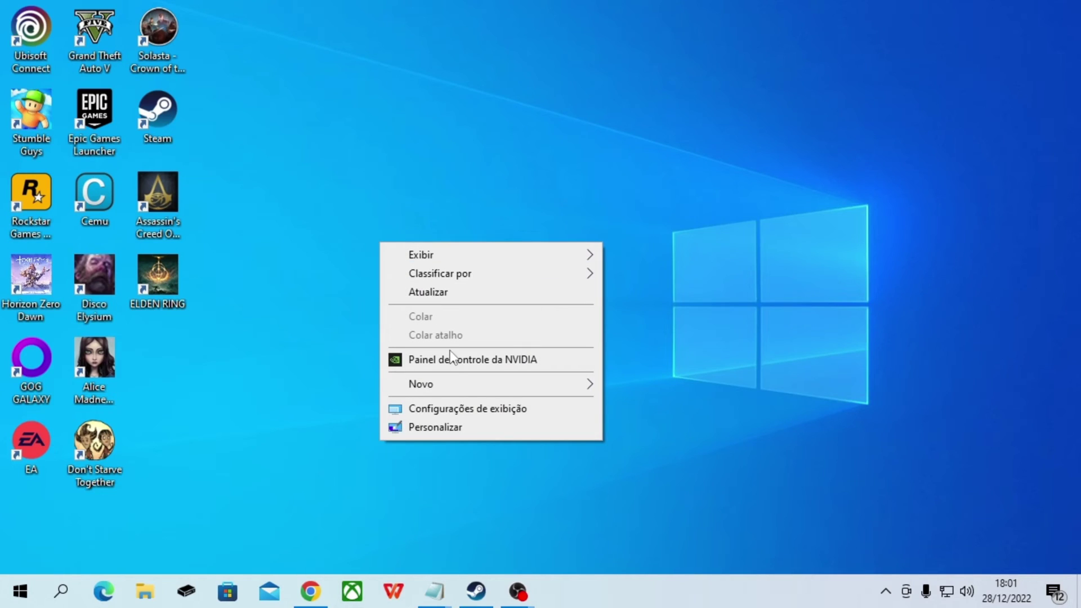
click(458, 409)
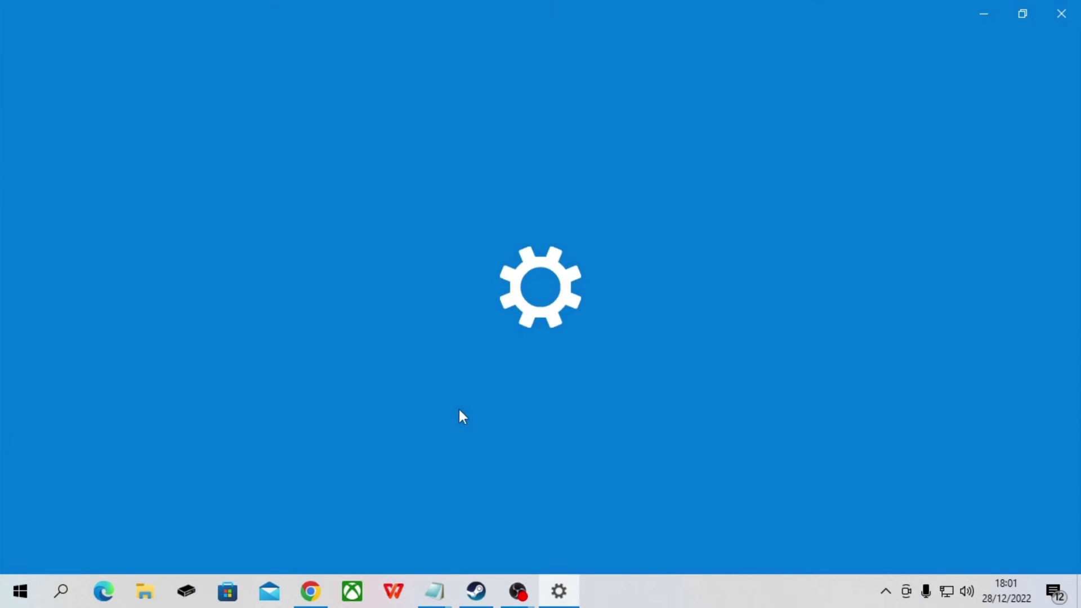
scroll(403, 366, down, 8)
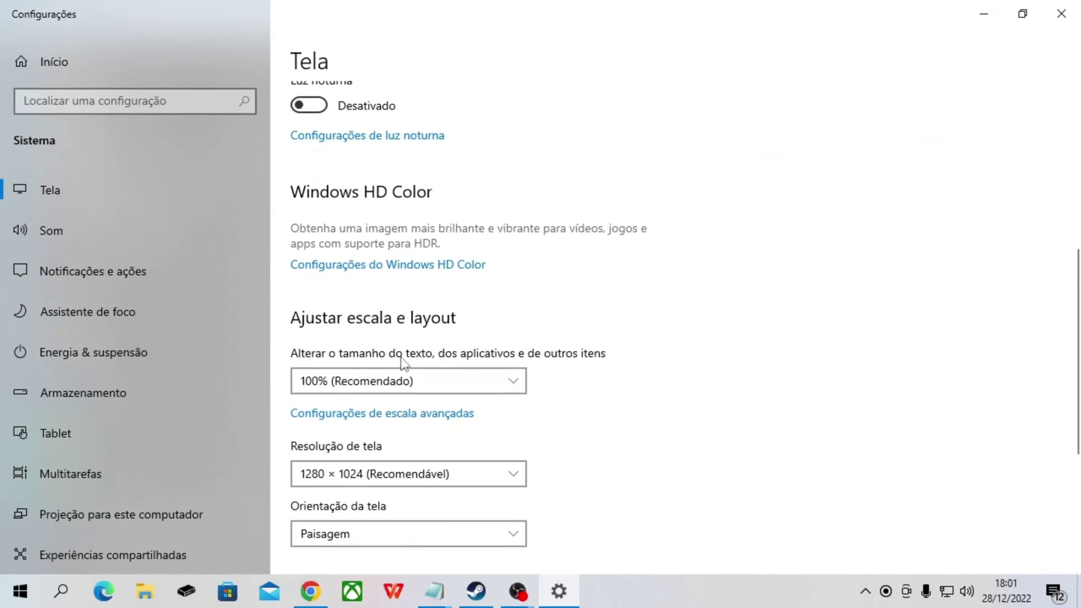
scroll(627, 304, down, 3)
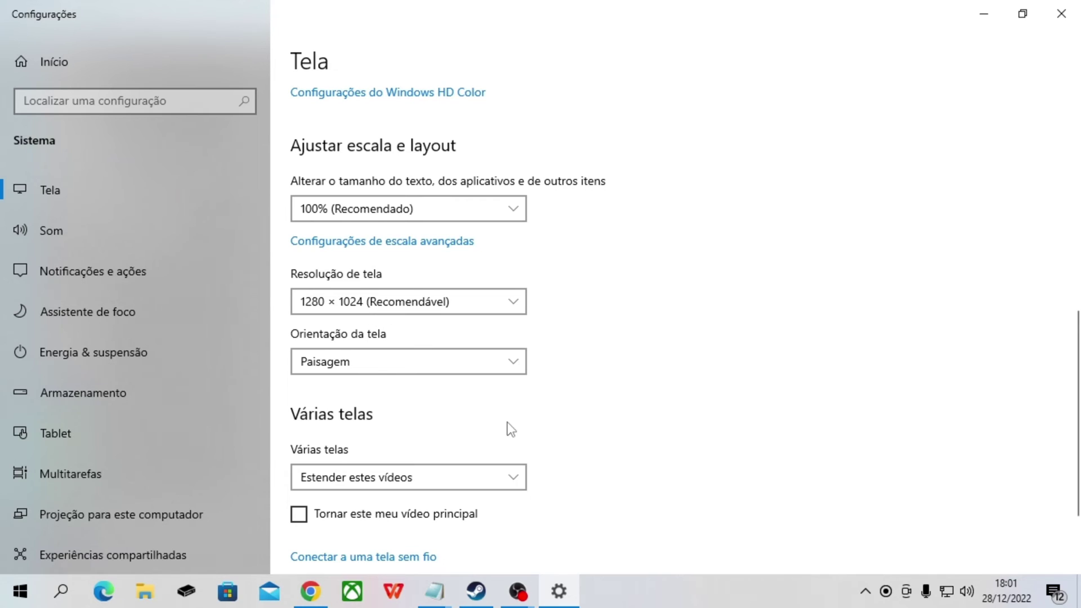
scroll(481, 416, up, 10)
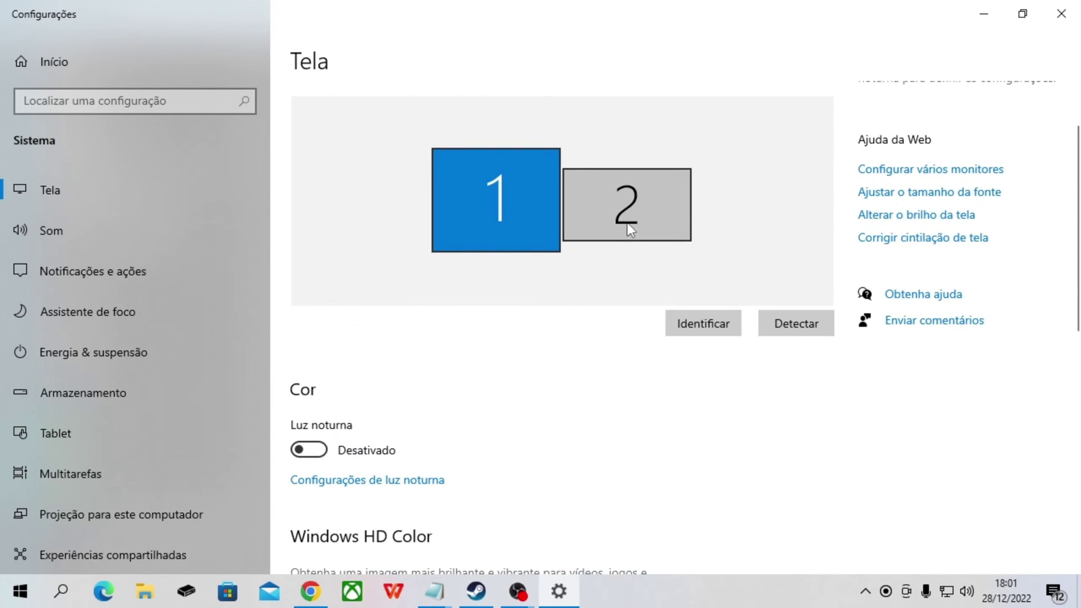
click(627, 222)
scroll(637, 357, down, 8)
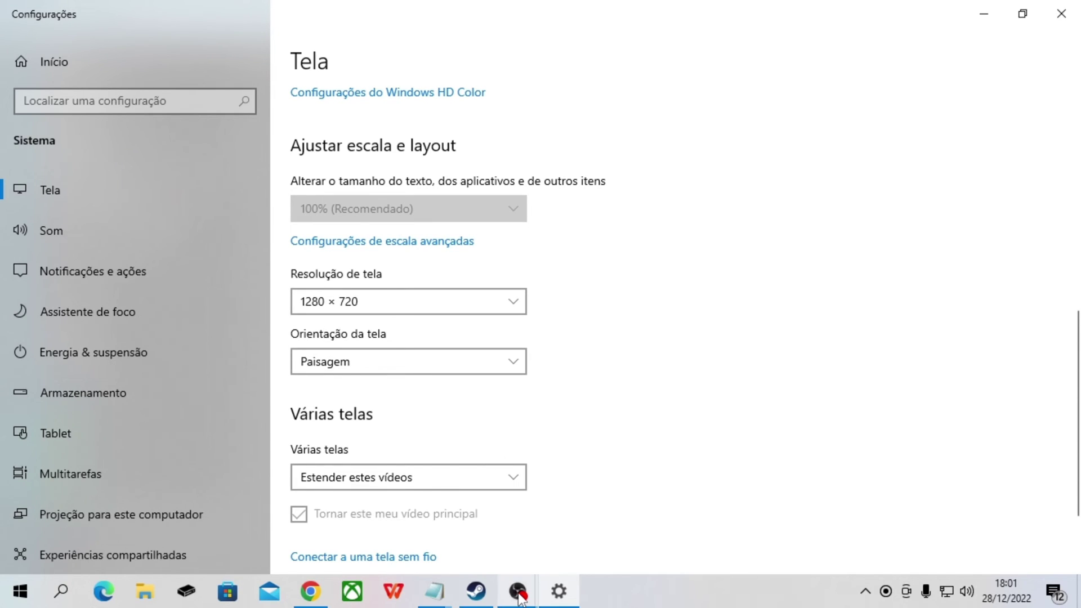
Return to the OBS video settings, set the common FPS value to 20, apply it and close the settings
mouse_move(517, 591)
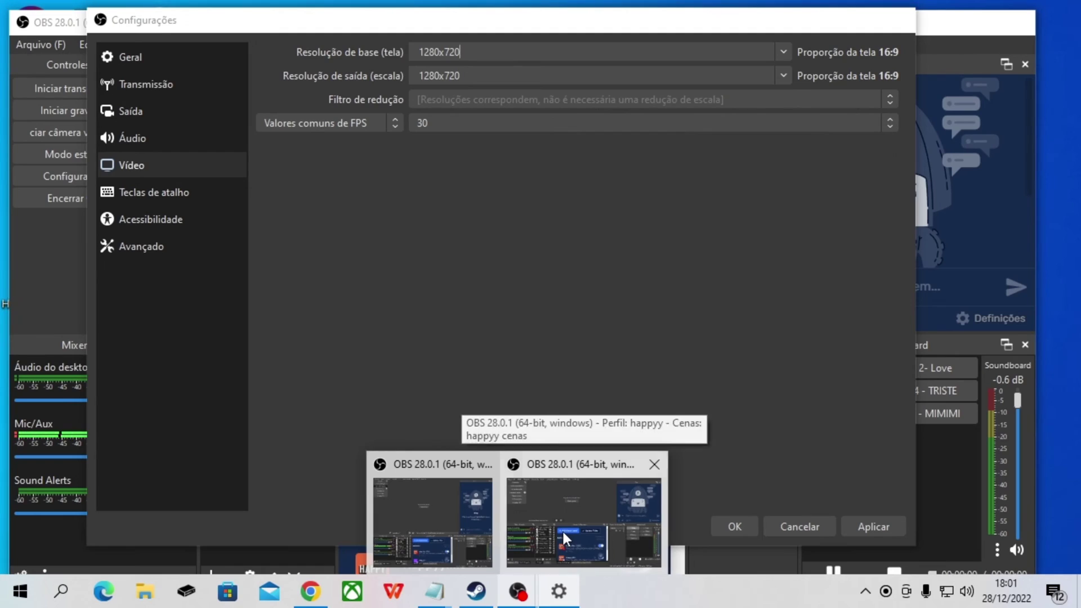
click(562, 529)
drag(460, 53, 417, 52)
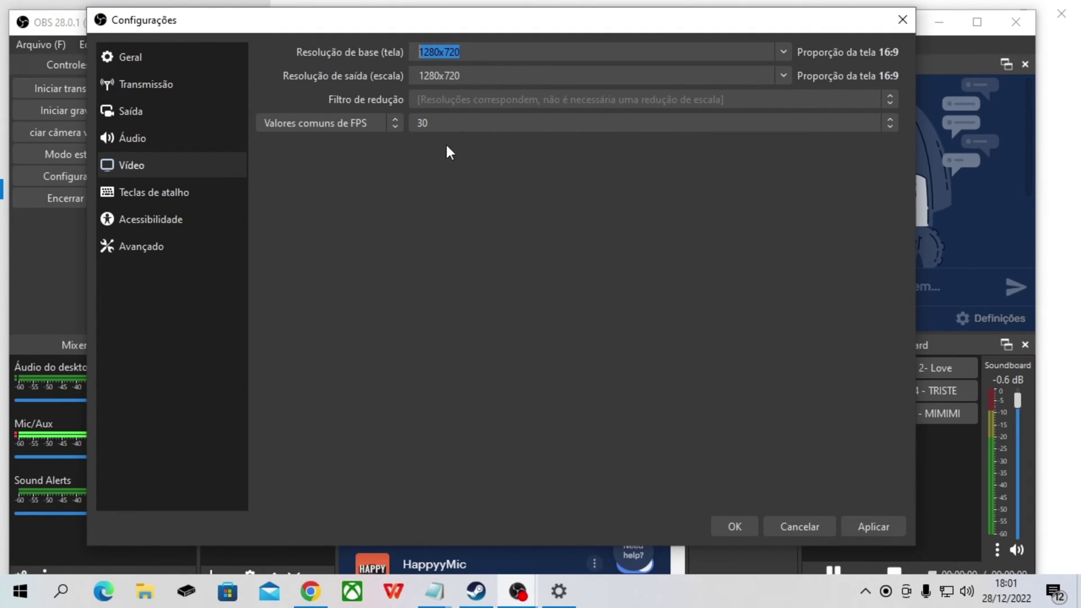
click(439, 125)
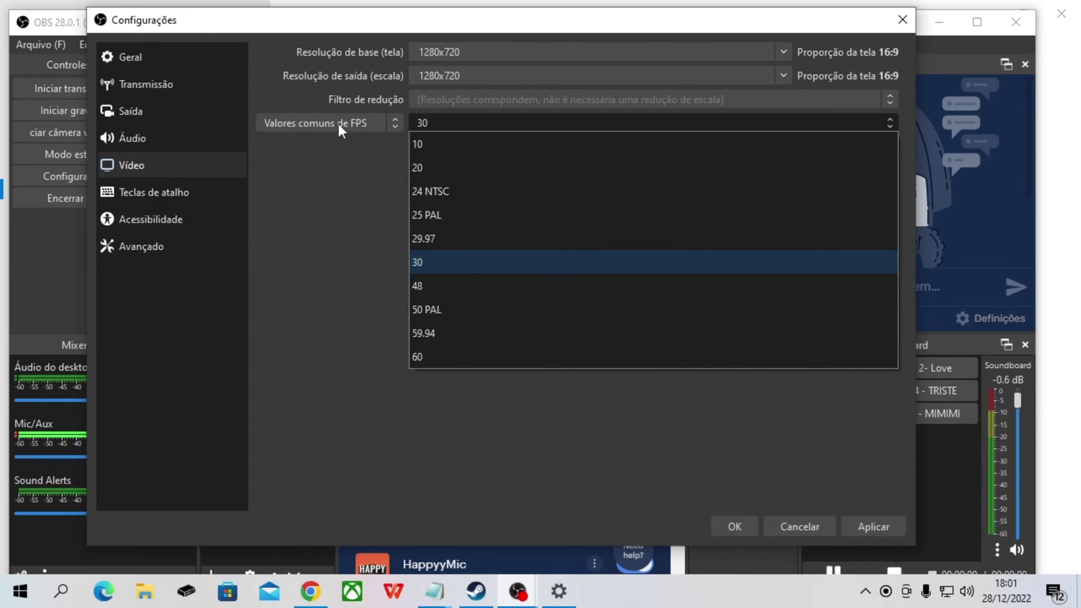
click(431, 167)
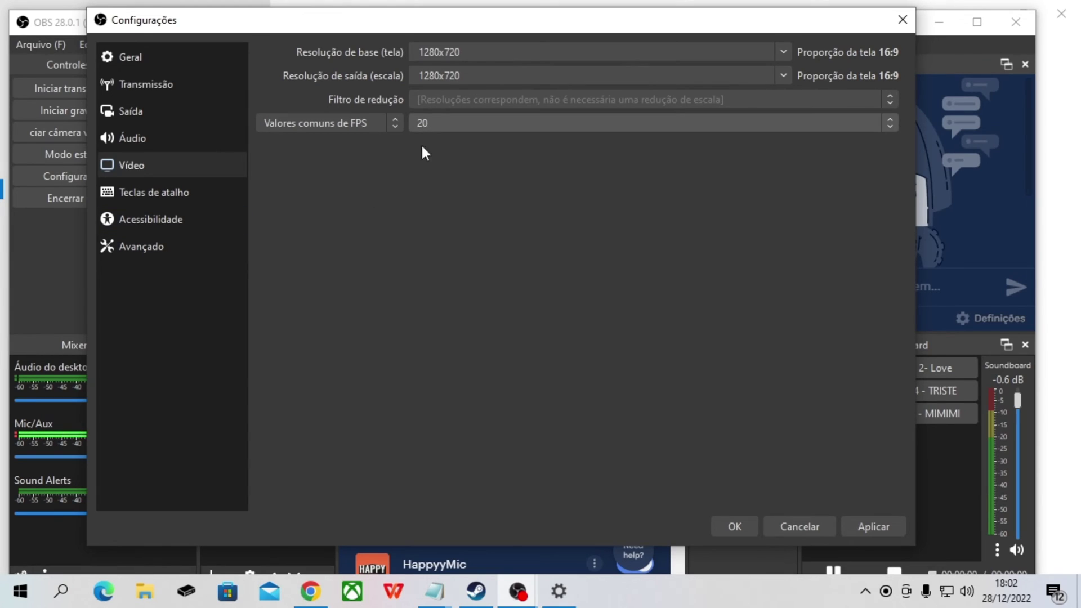
click(877, 525)
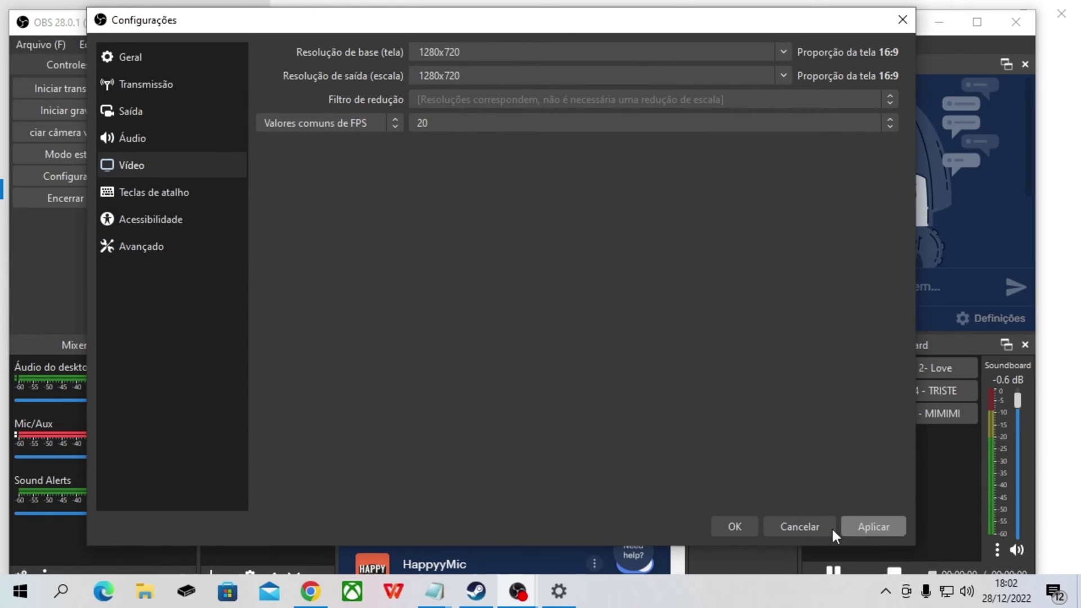
click(799, 528)
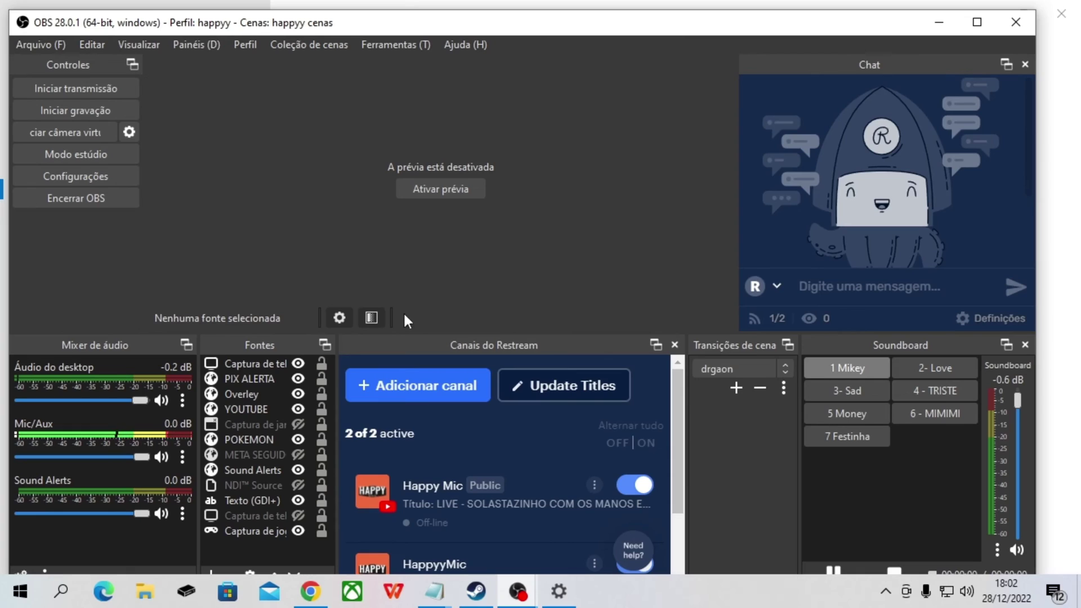
Minimize OBS, review the broadcast details on the Kwai Studio page in Chrome, and return to the main OBS window
click(938, 22)
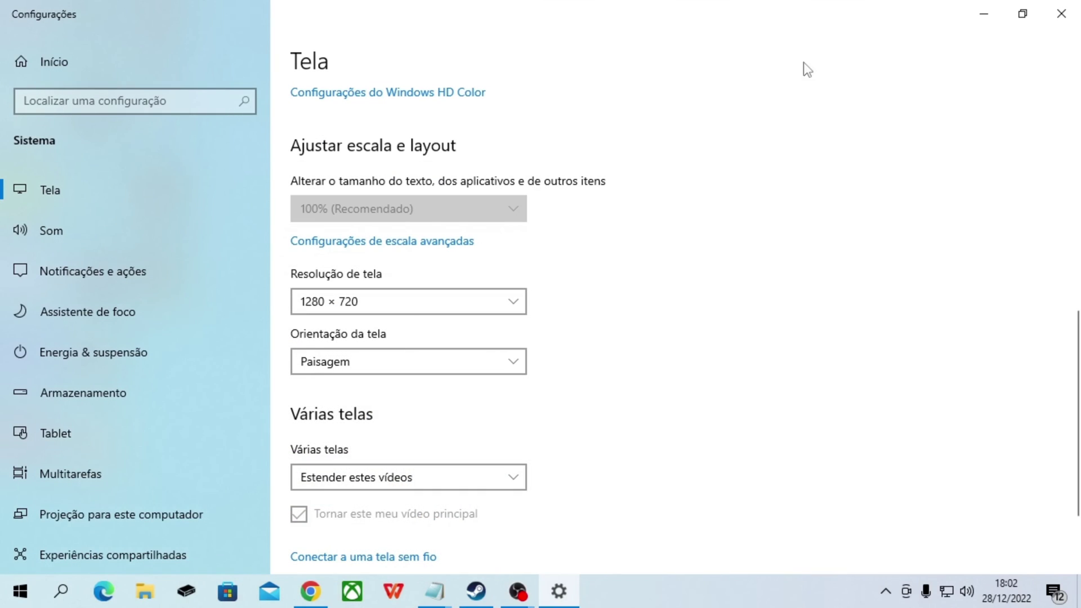
click(310, 591)
scroll(270, 378, up, 3)
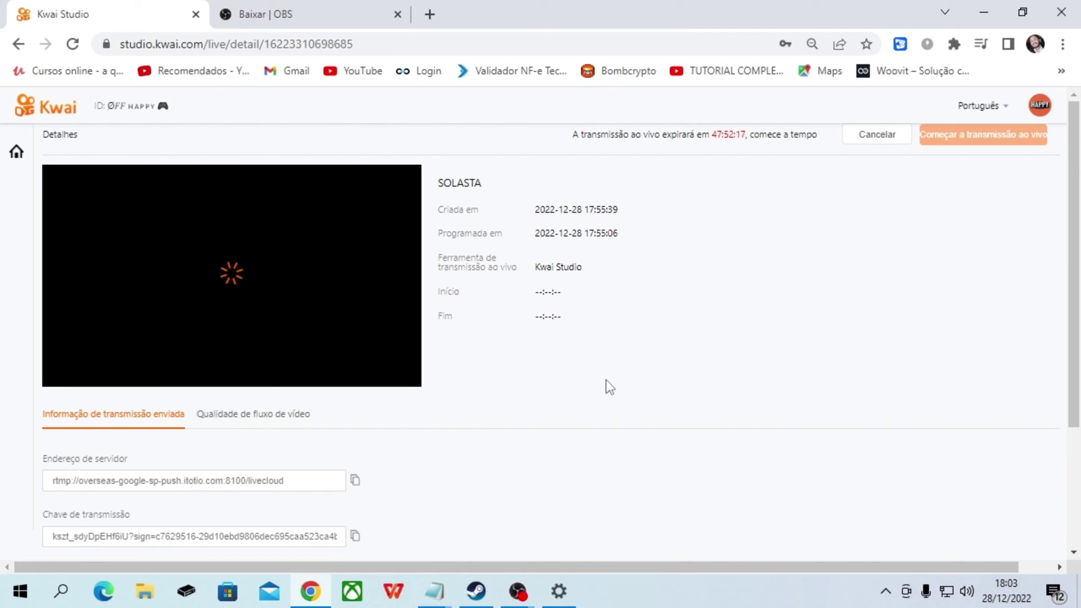
scroll(600, 352, down, 1)
scroll(605, 394, up, 1)
click(517, 591)
click(543, 534)
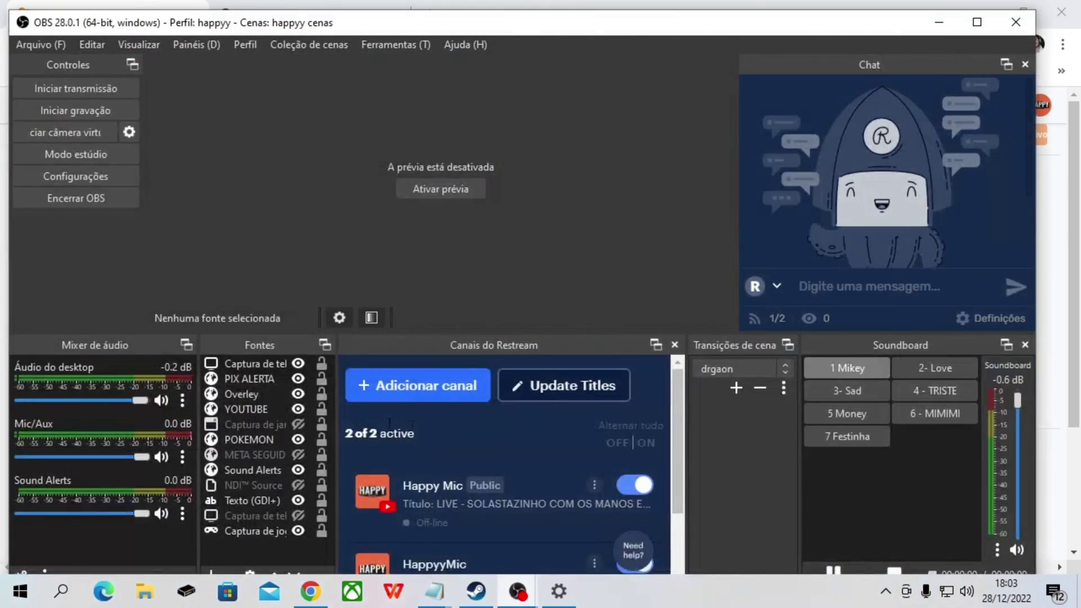